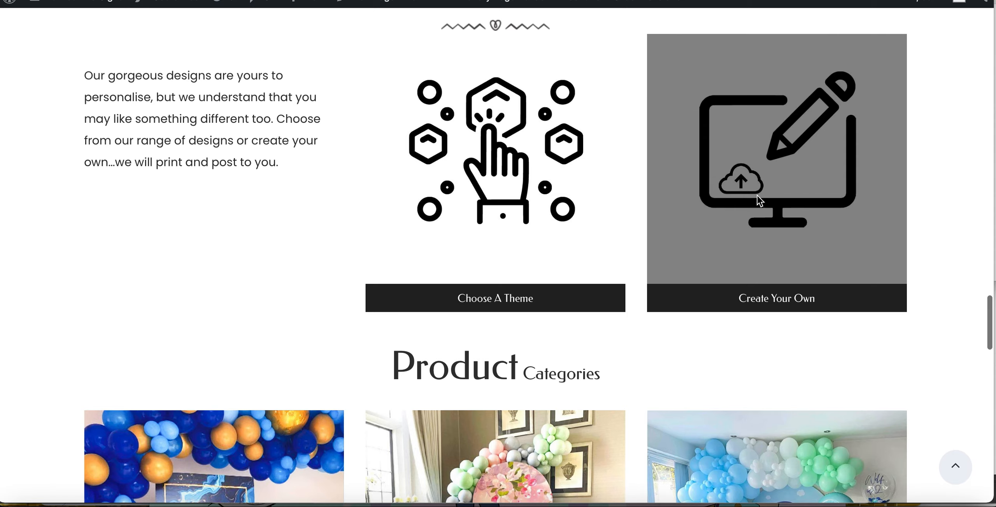
Start a design for the Choose Your Colour Poster Sign Landscape product and apply the Happy Birthday template.
scroll(755, 288, down, 8)
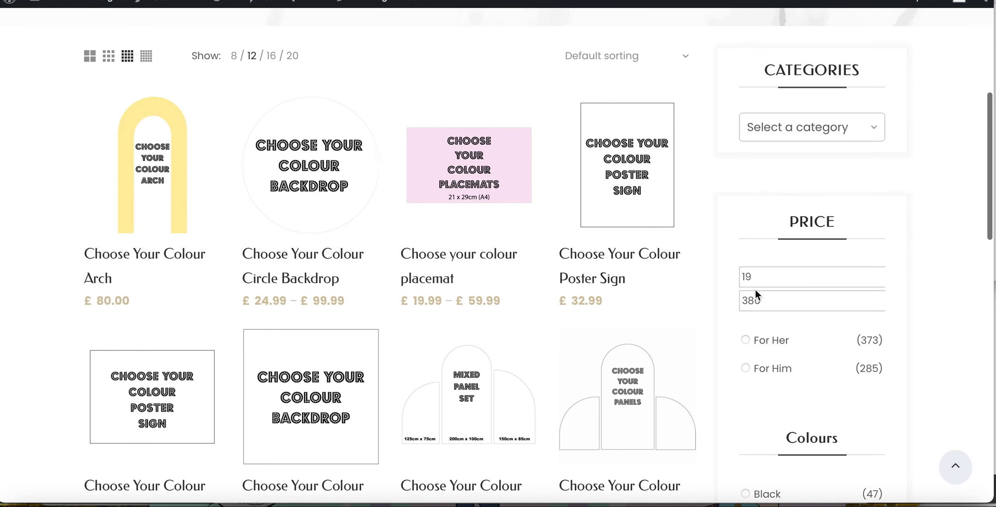
scroll(755, 293, down, 4)
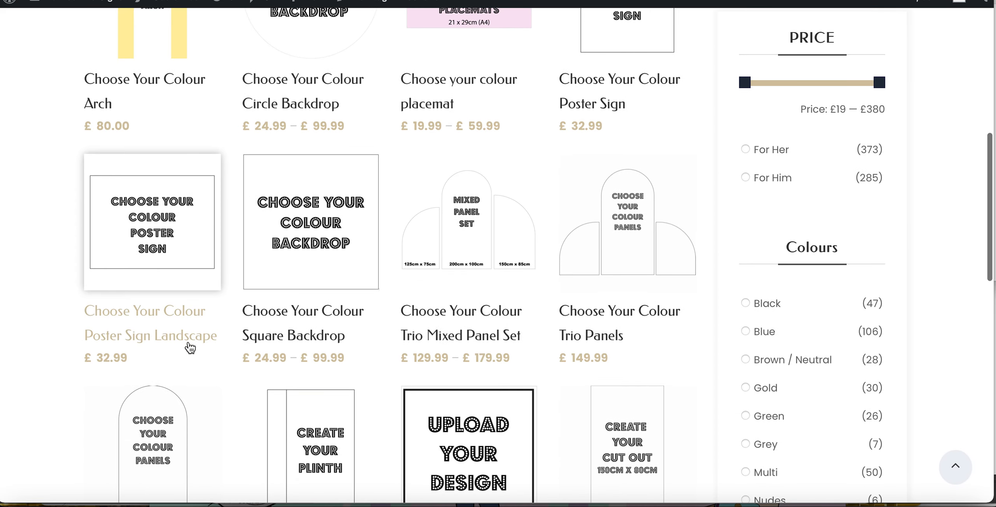
mouse_move(129, 242)
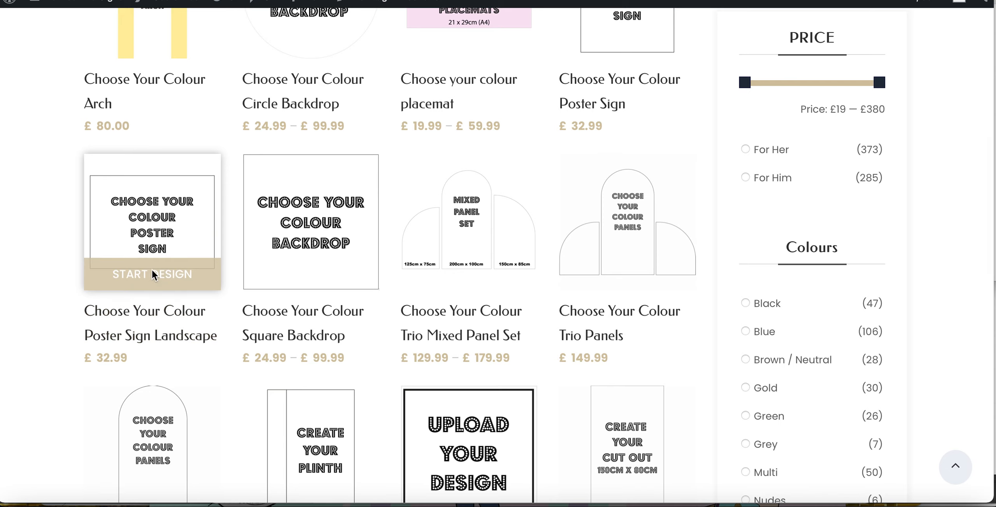
click(178, 258)
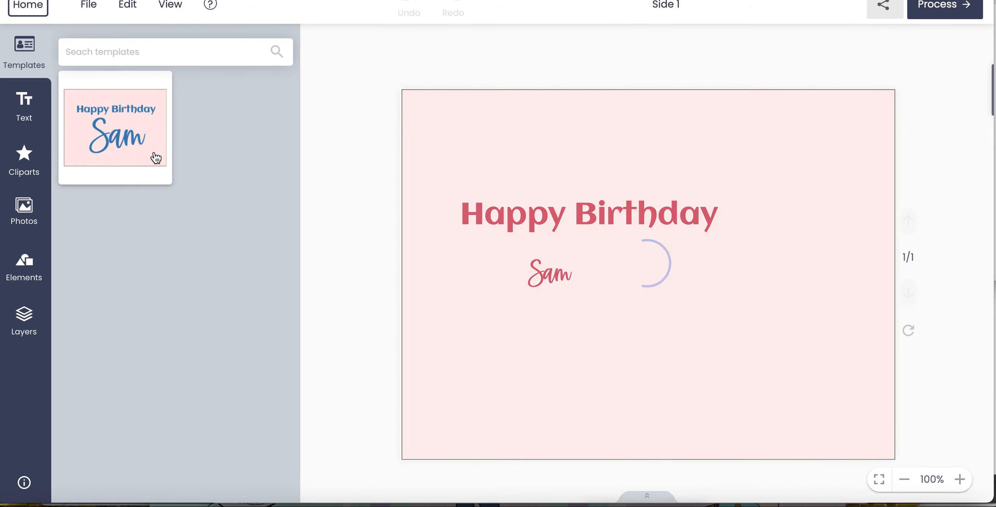
click(154, 158)
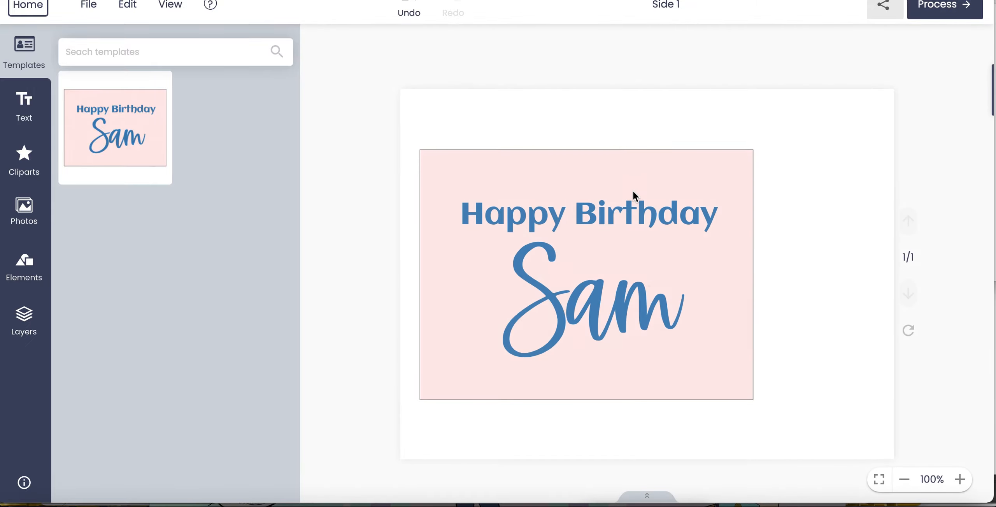
Delete the "Happy Birthday" greeting and the name text below it from the template.
click(607, 218)
key(Delete)
click(596, 298)
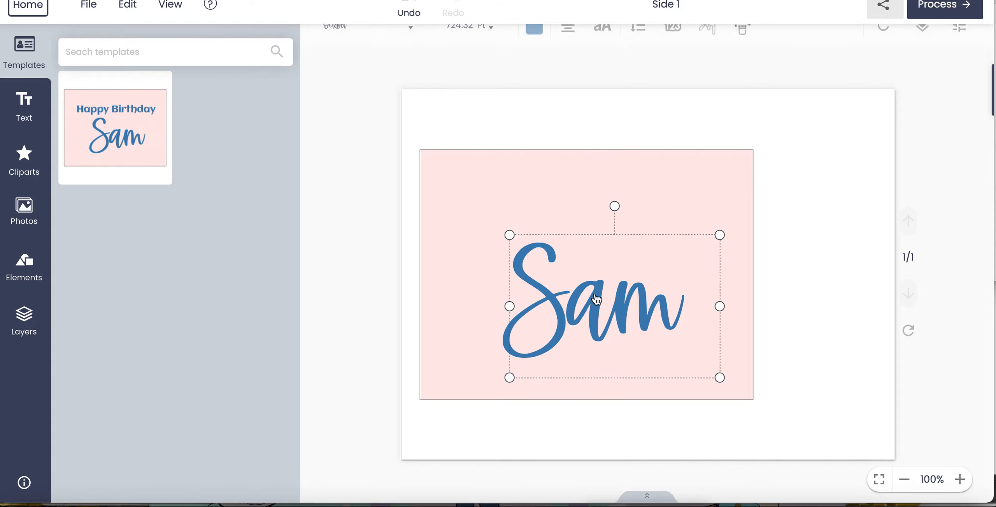
key(Delete)
Enlarge the pink background rectangle to nearly fill the canvas and change its fill to white.
click(702, 237)
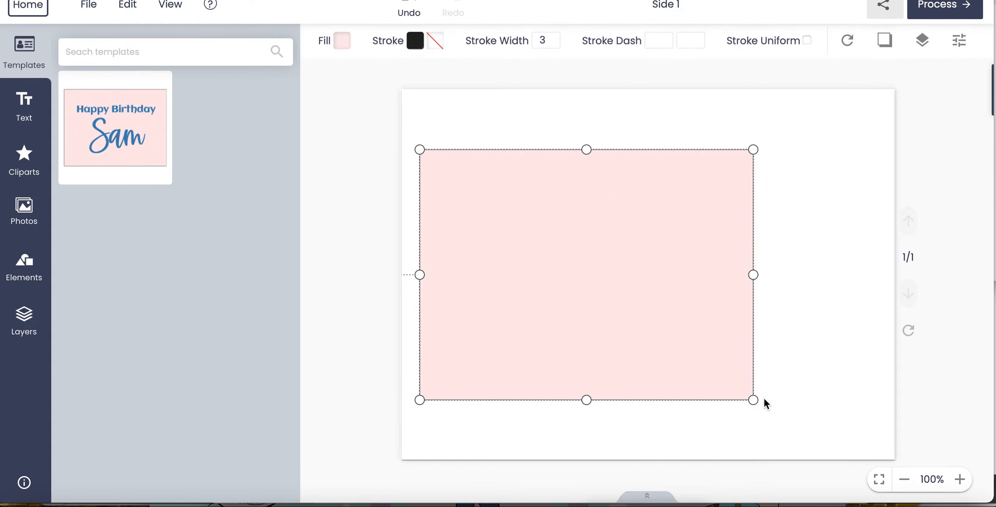
drag(753, 401, 825, 453)
drag(825, 149, 894, 96)
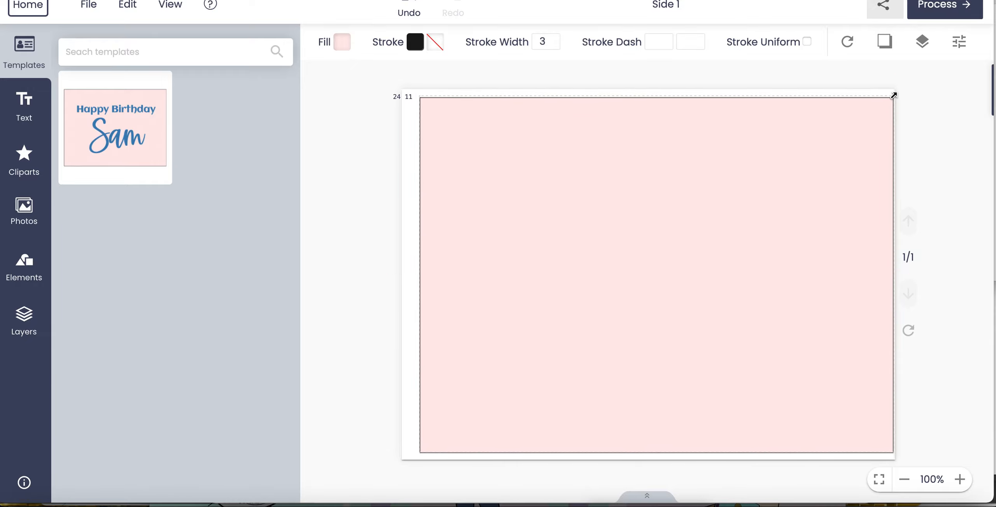
mouse_move(420, 97)
mouse_down()
mouse_move(393, 86)
mouse_move(413, 92)
mouse_up()
drag(483, 117, 481, 121)
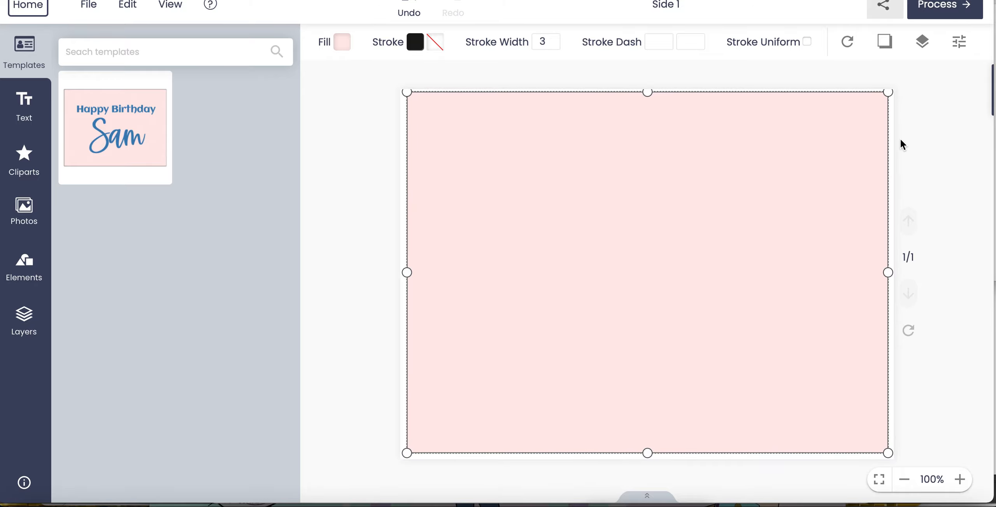
drag(889, 92, 893, 90)
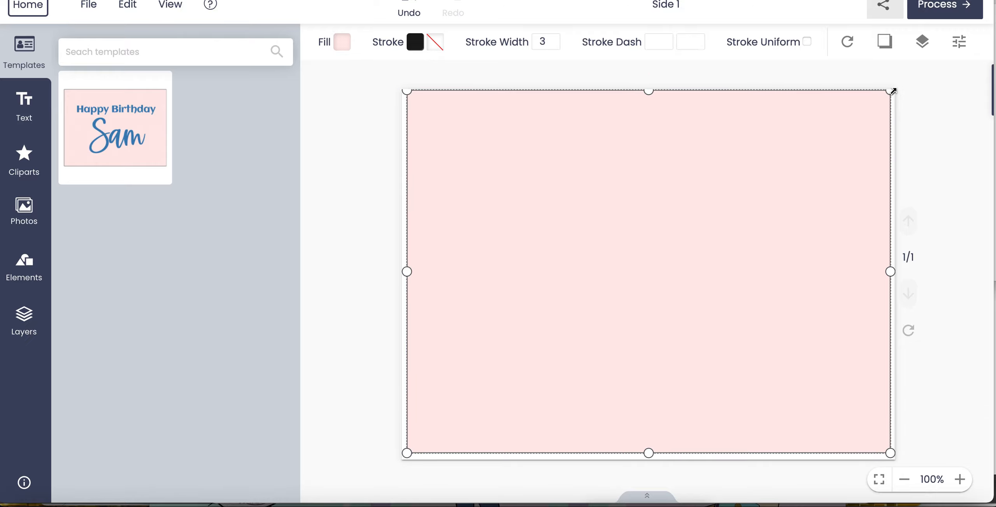
click(326, 42)
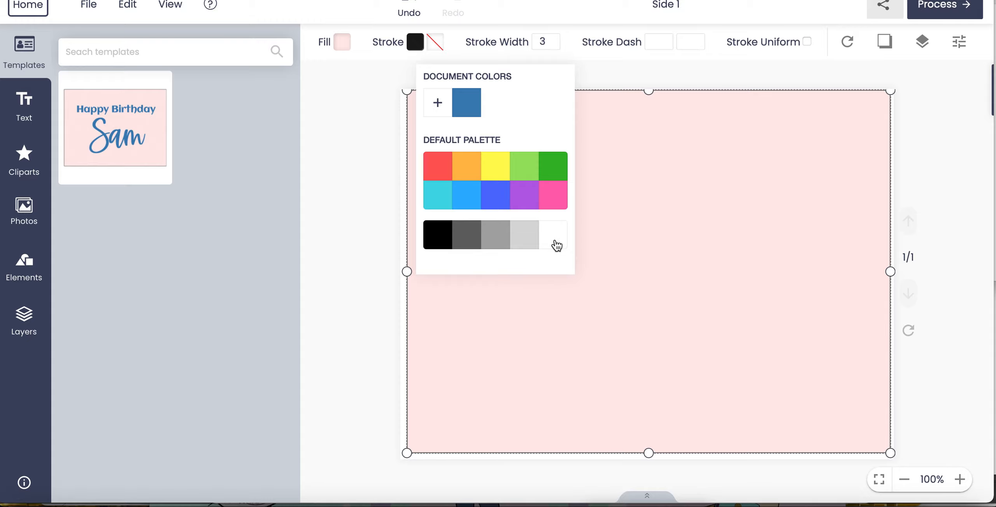
click(556, 245)
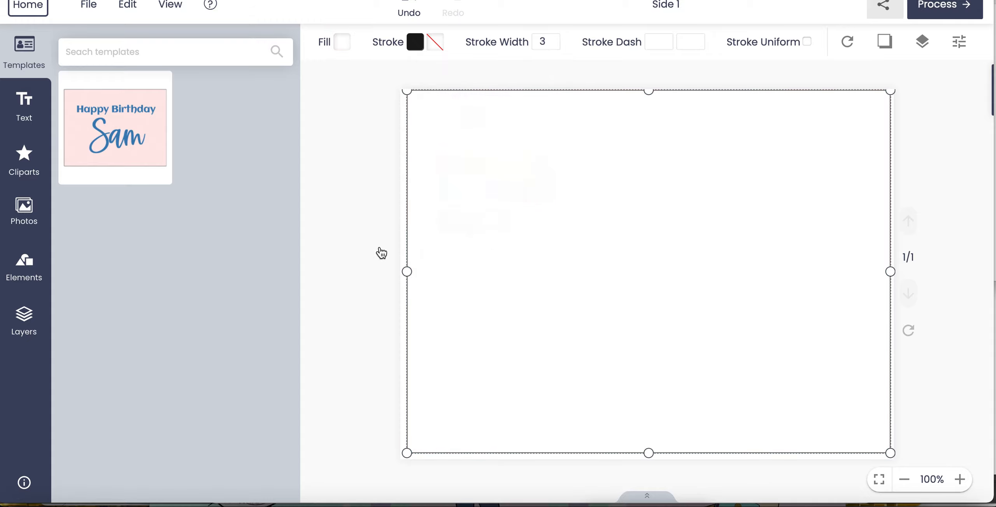
Display the Dinosaur category of the clipart library.
click(35, 157)
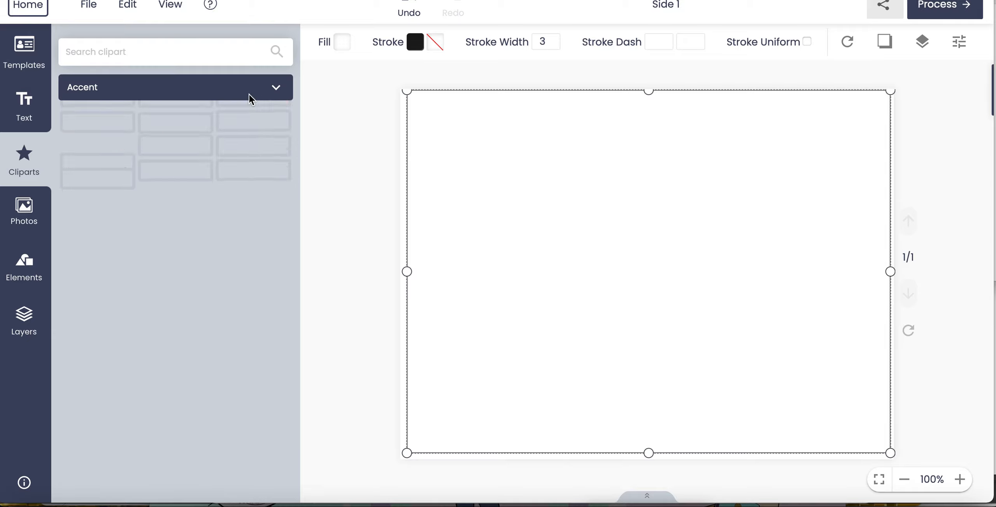
click(276, 90)
scroll(249, 234, down, 8)
scroll(248, 237, up, 1)
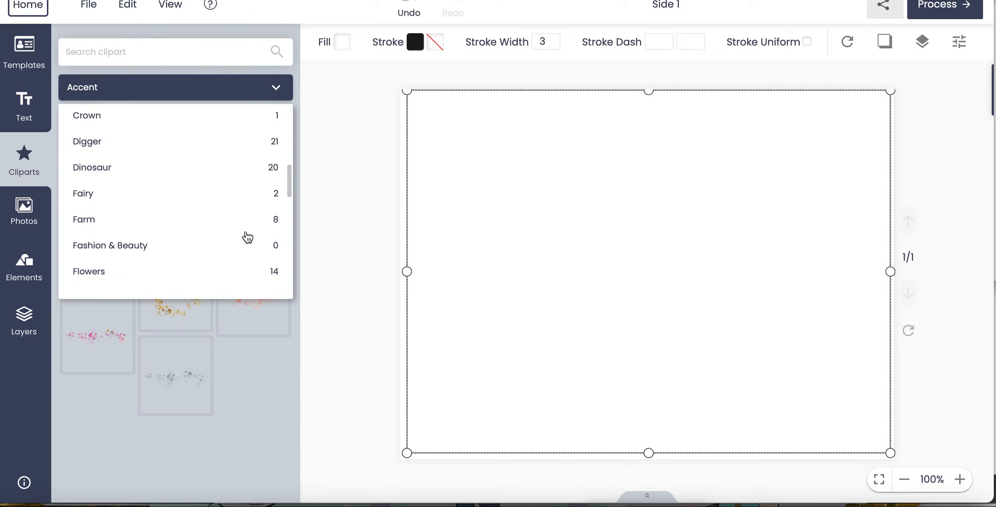
click(97, 180)
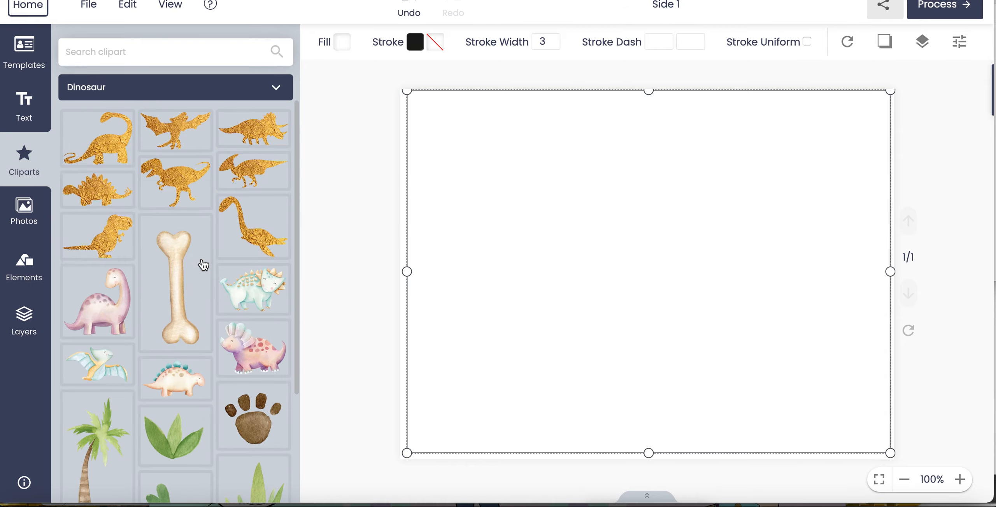
Add the palm tree clipart and place it along the left edge of the design, with its trunk near the bottom.
scroll(203, 265, down, 2)
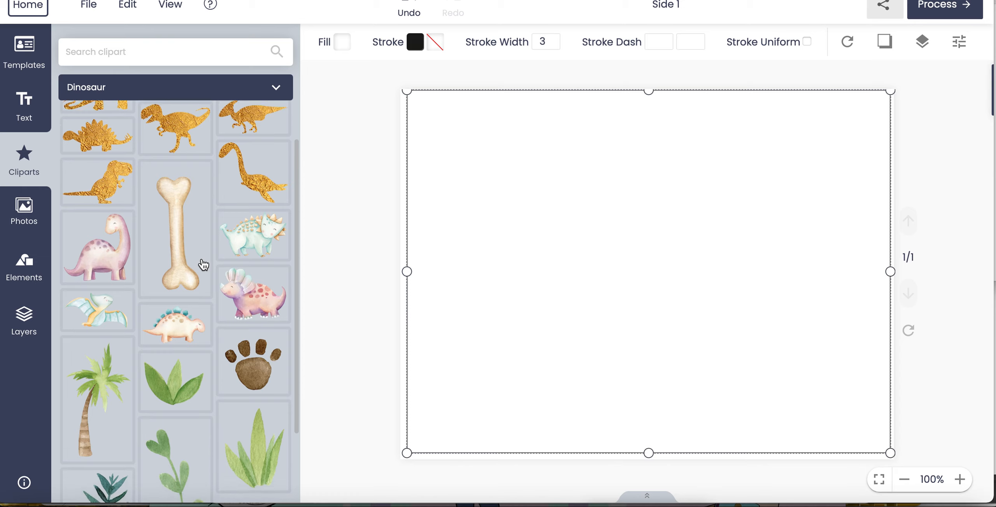
scroll(203, 265, down, 3)
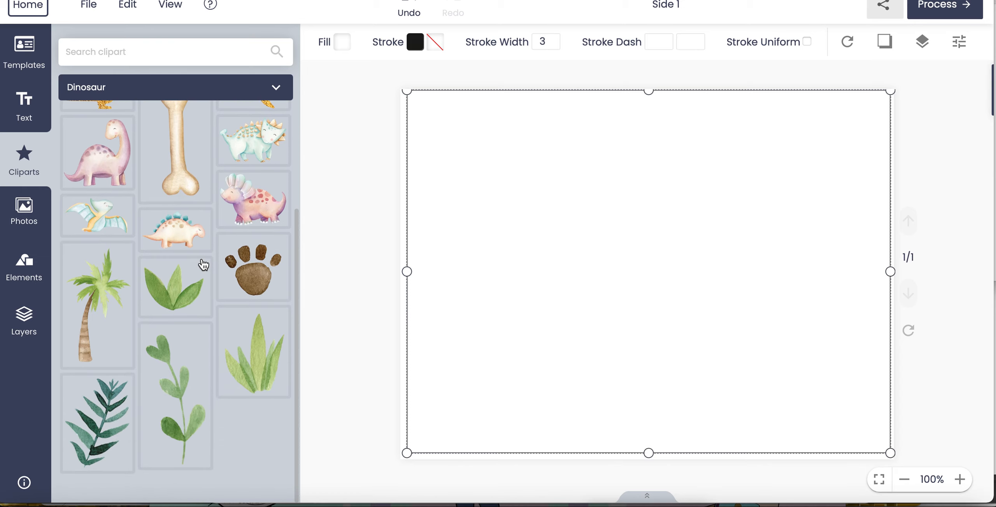
click(106, 286)
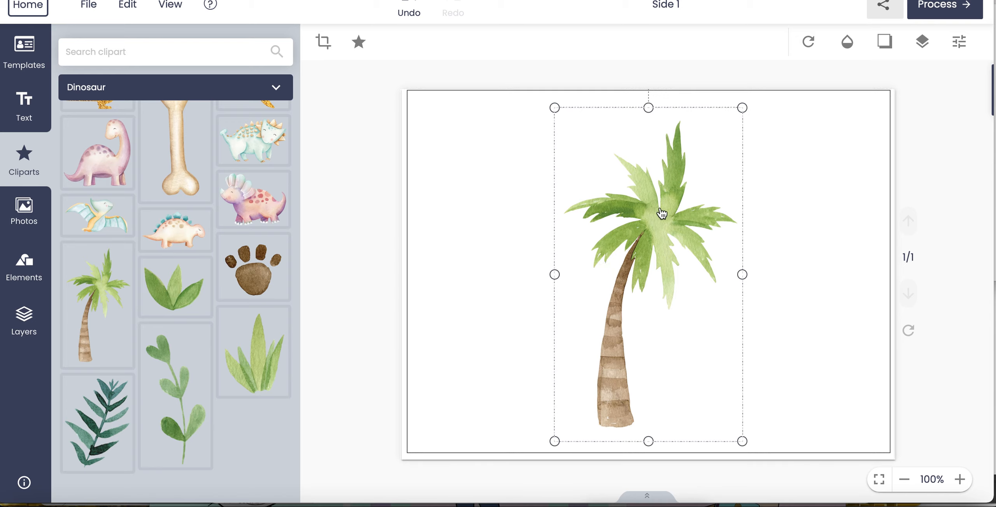
drag(658, 215, 482, 235)
Duplicate the palm tree and move one tree to the right half of the design.
right_click(489, 246)
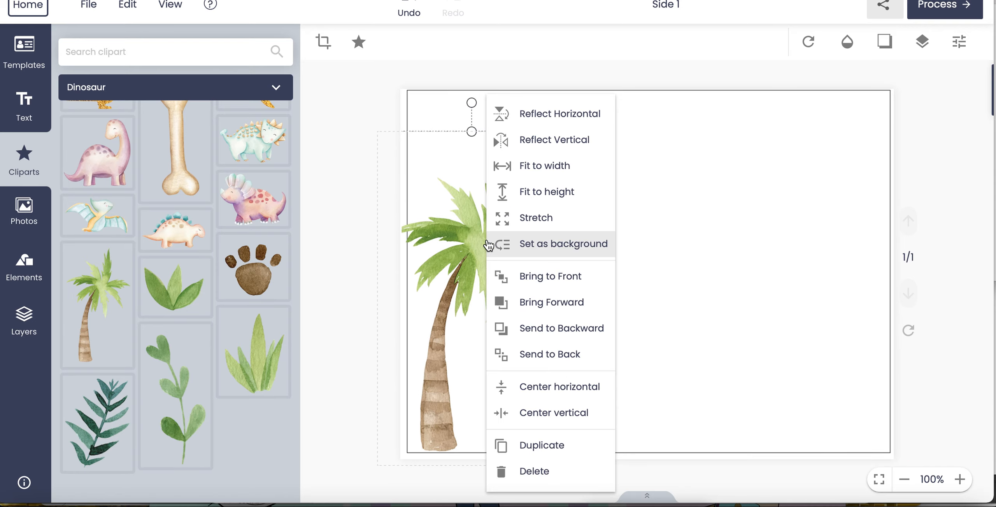
click(554, 452)
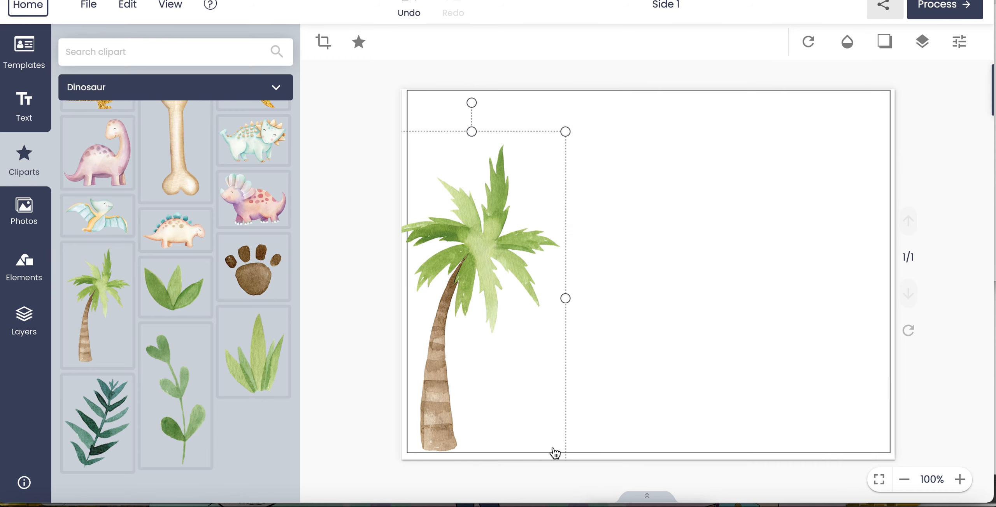
drag(481, 285, 757, 262)
Mirror the right-hand palm tree with Reflect Vertical and place it at the right edge, level with the left one.
right_click(757, 261)
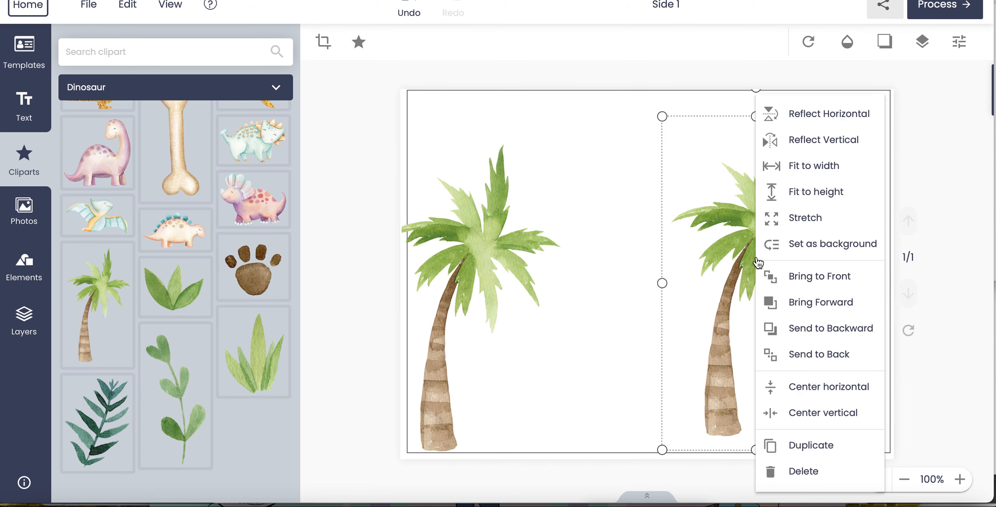
click(816, 142)
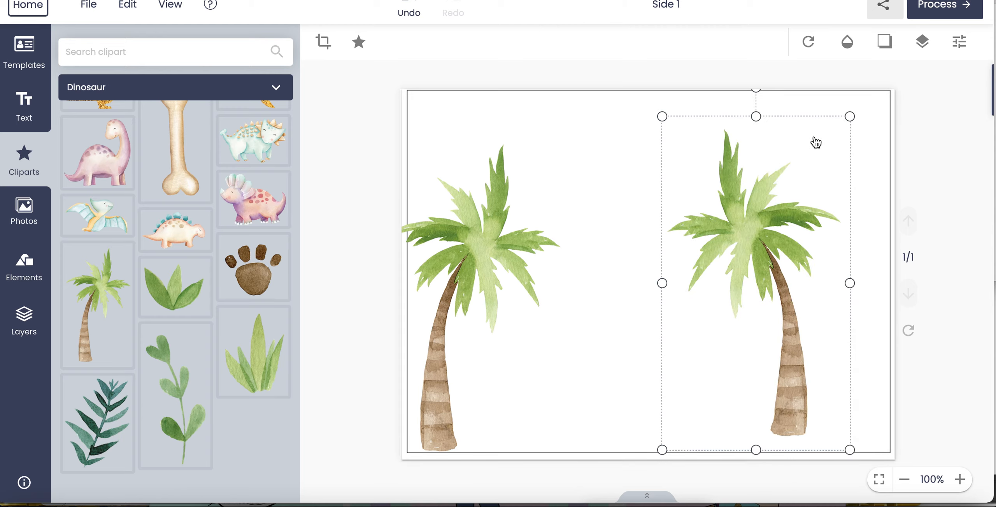
drag(753, 235, 821, 251)
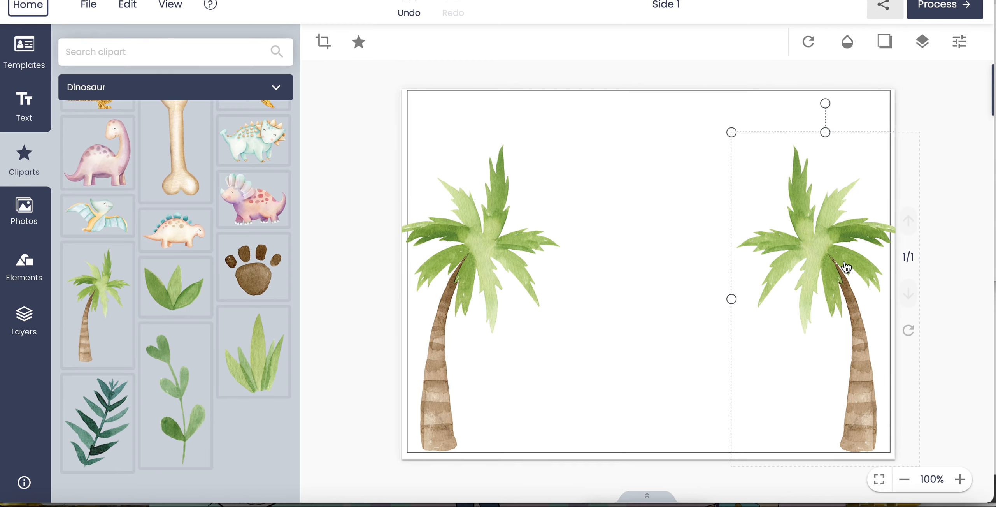
click(698, 162)
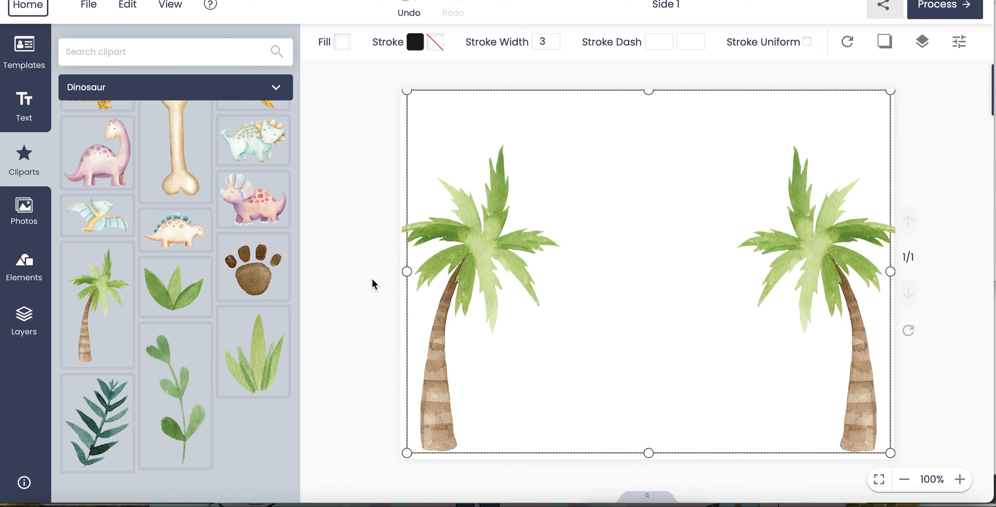
Add the tall light-green grass clipart, shrink it, and place it at the foot of the left palm tree.
click(263, 362)
drag(780, 108, 639, 338)
drag(569, 413, 479, 422)
Add a second tall grass clipart, scaled to about half size, at the foot of the right palm tree.
click(264, 368)
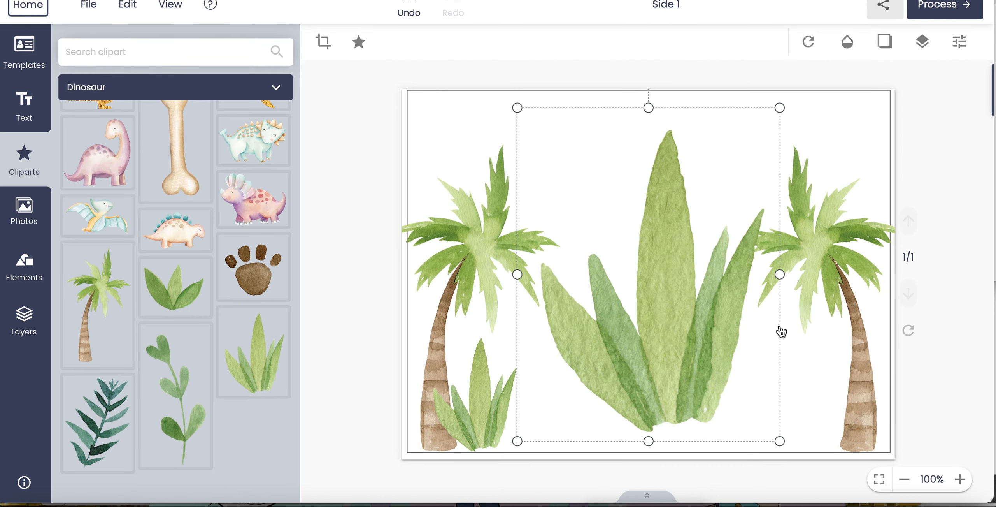
drag(517, 108, 654, 283)
drag(741, 401, 796, 419)
Add the broad three-leaf plant clipart, shrink it, and place it beside the grass near the left palm tree.
click(158, 290)
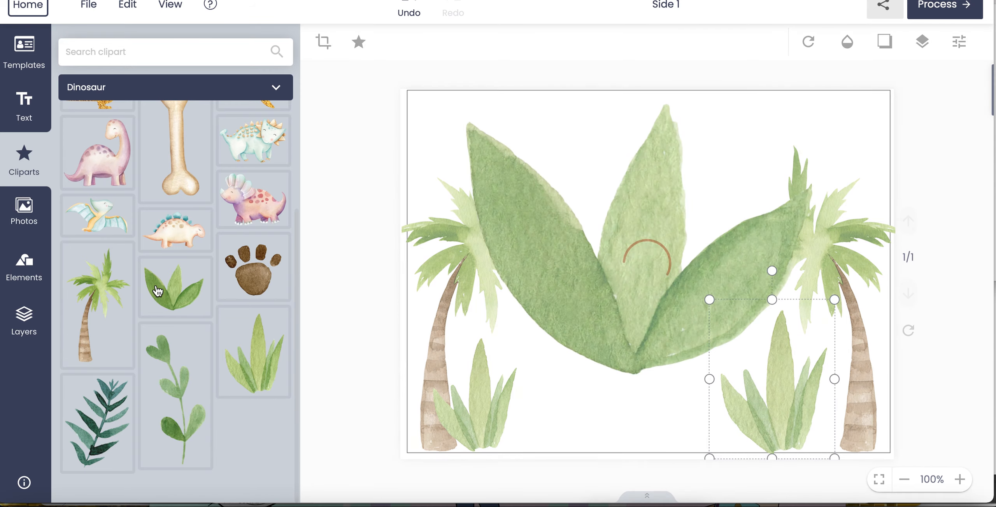
drag(852, 108, 599, 320)
drag(525, 396, 548, 416)
drag(619, 339, 569, 379)
drag(534, 424, 541, 424)
Add the purple long-necked dinosaur clipart, shrink it, and place it in front of the plants by the left palm tree.
scroll(268, 330, up, 4)
scroll(271, 330, up, 2)
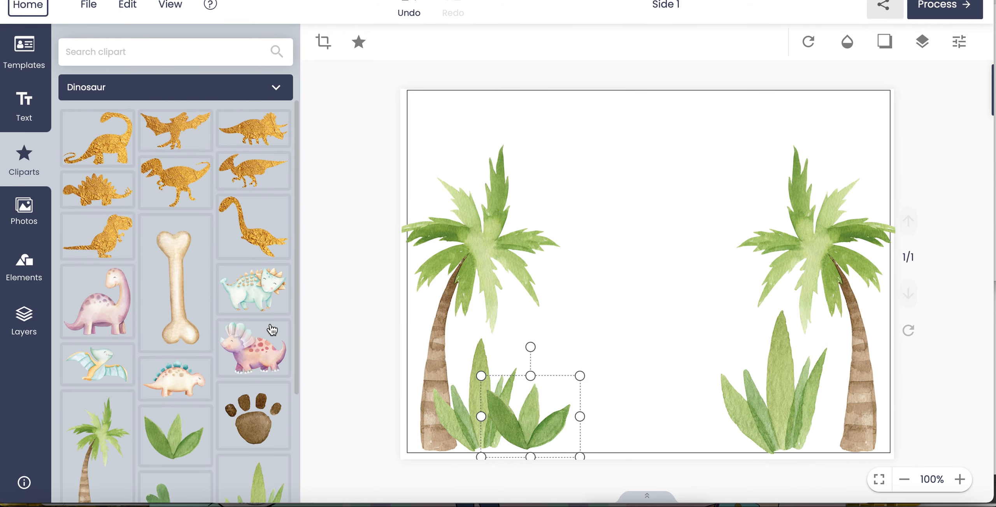
click(113, 308)
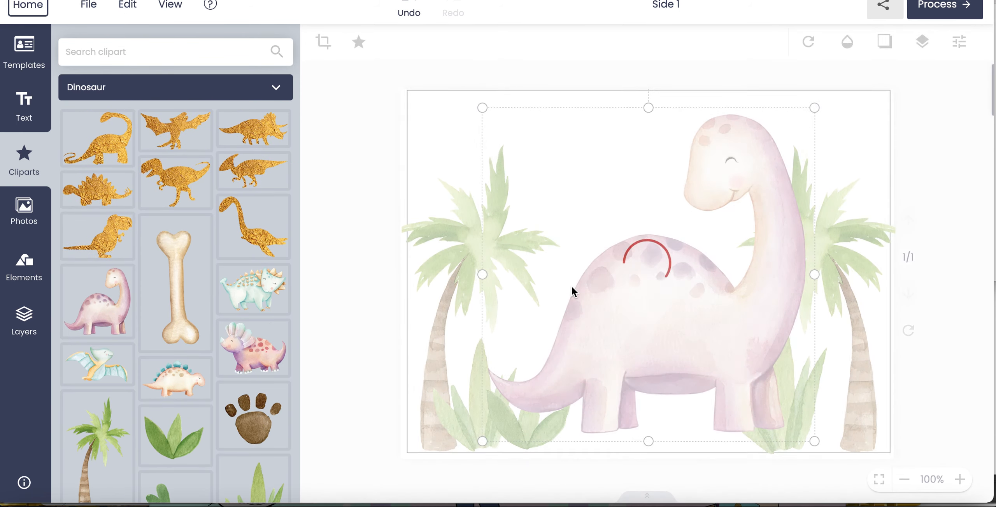
drag(814, 106, 621, 300)
drag(594, 373, 548, 381)
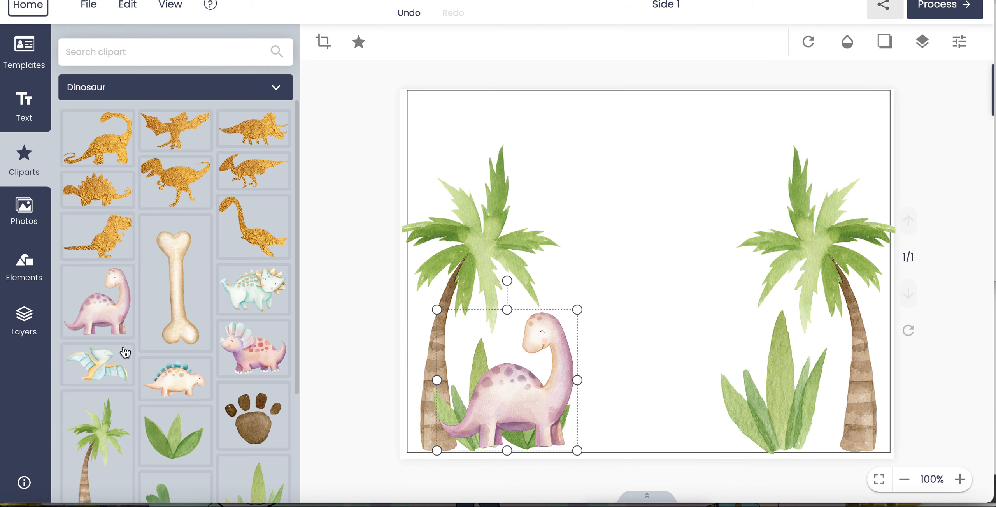
Add the blue flying dinosaur clipart, scale it to about half size, and place it between the palm tree tops.
click(102, 365)
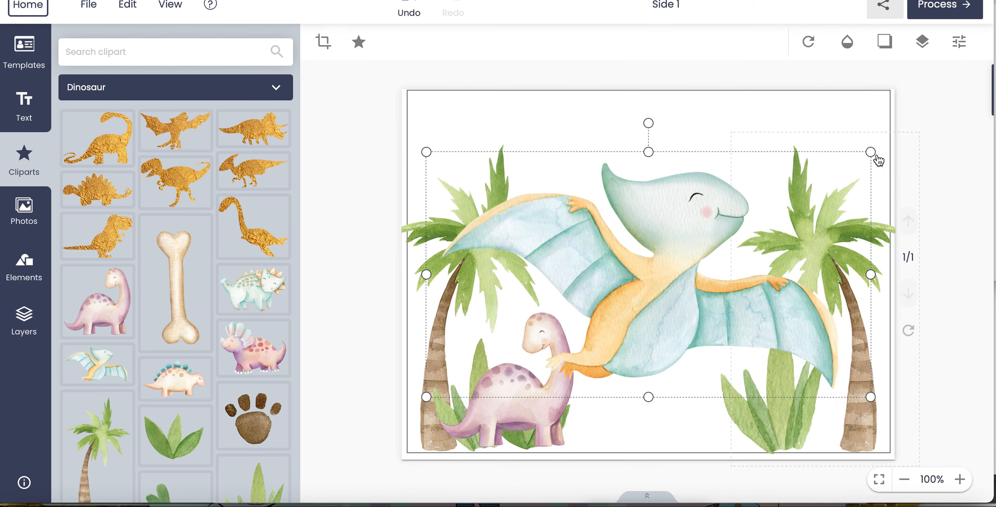
drag(872, 149, 658, 269)
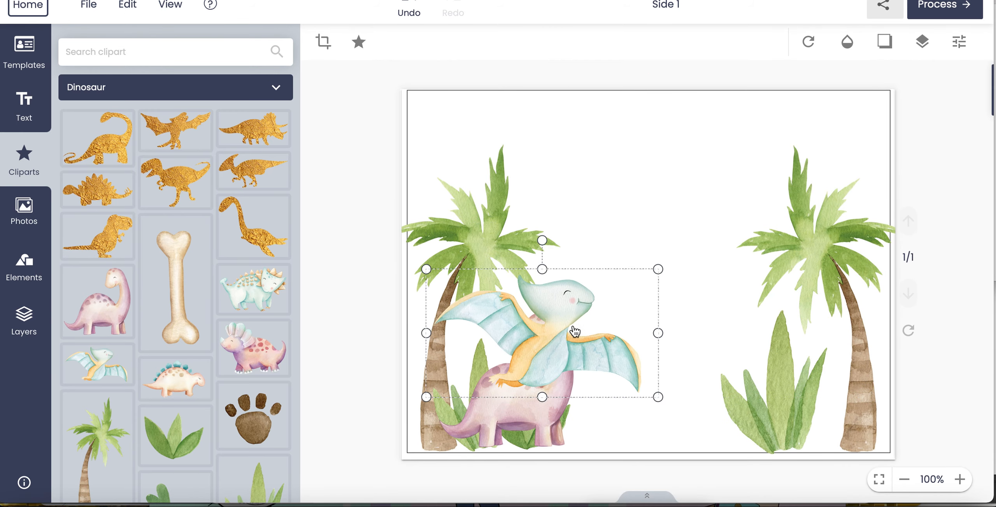
drag(563, 342, 679, 205)
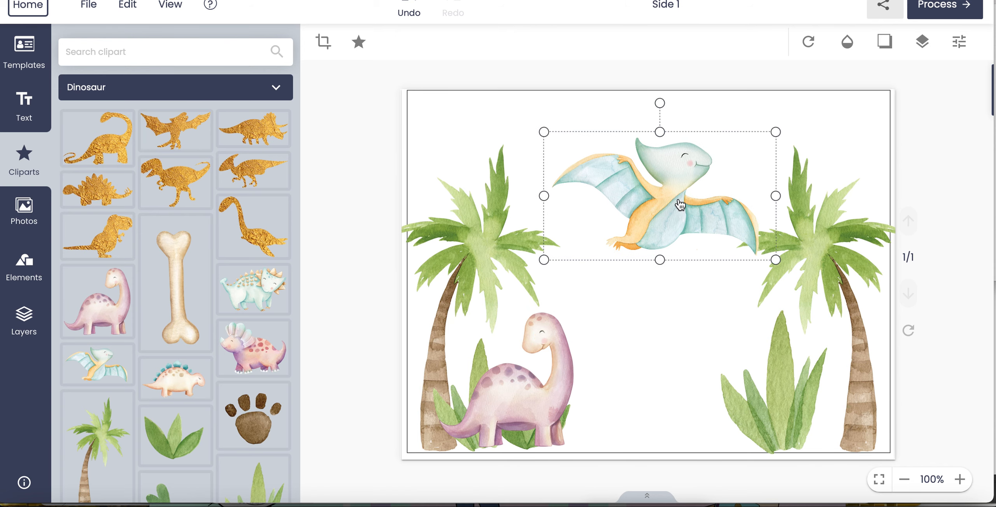
Mirror the flying dinosaur with Reflect Vertical and place it, scaled down further, above the right palm tree.
right_click(680, 204)
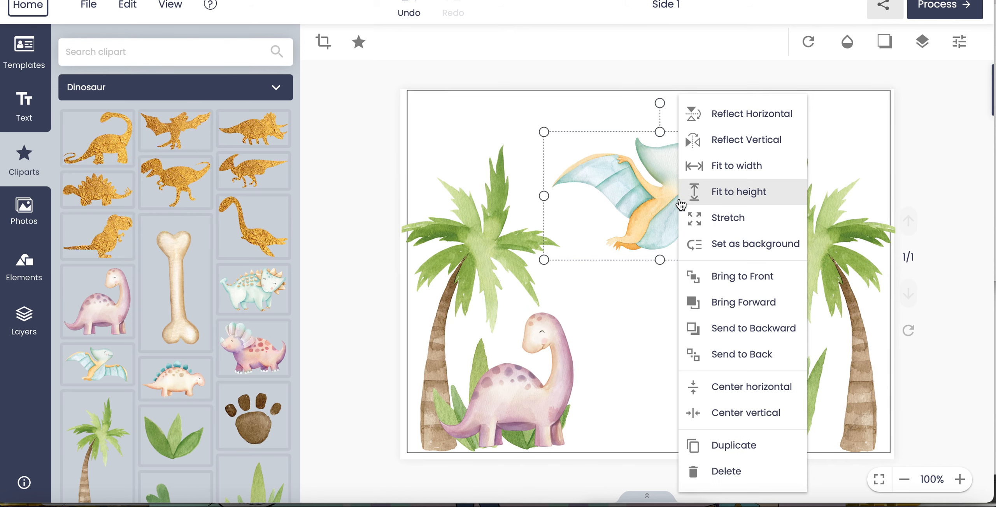
click(731, 144)
drag(644, 197, 755, 157)
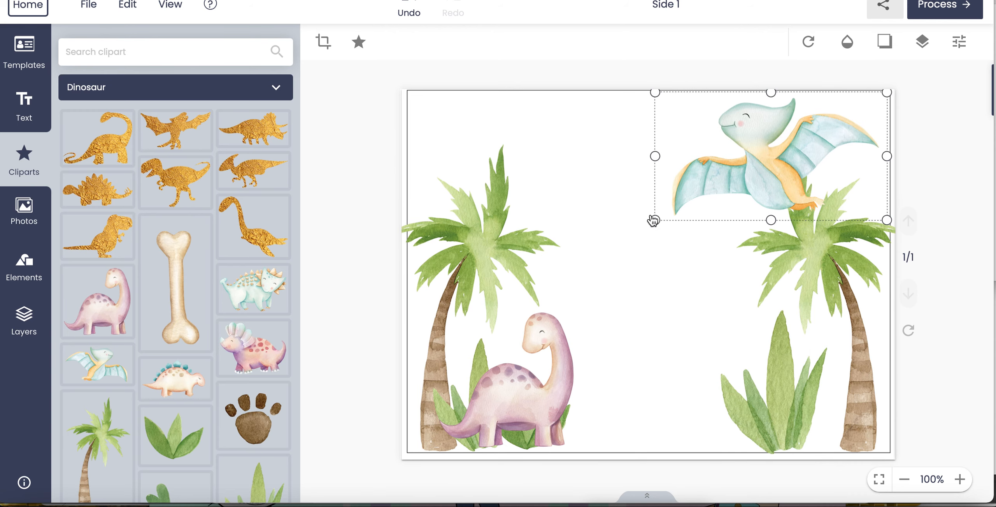
drag(654, 220, 755, 162)
drag(832, 131, 824, 139)
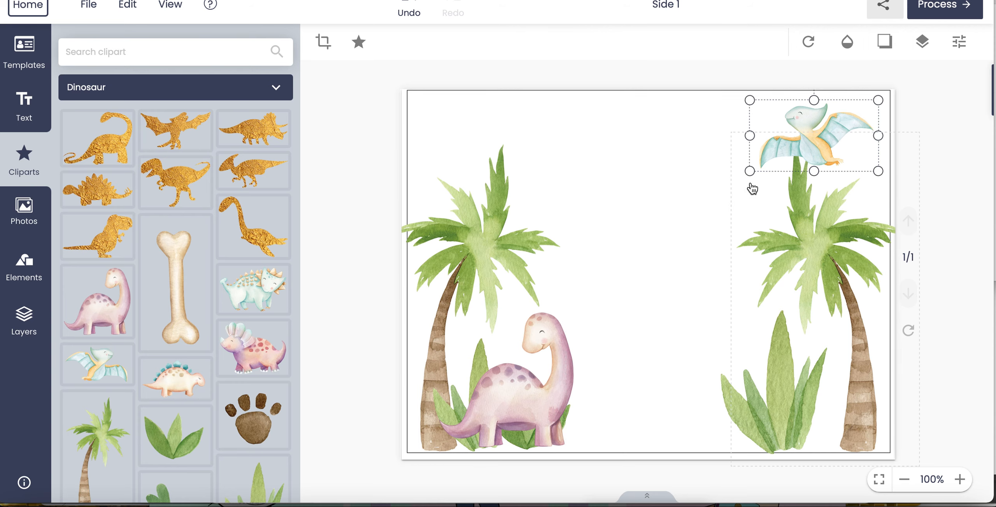
Move the flying dinosaur closer to the upper-right corner of the sign and shrink it slightly.
drag(813, 148, 821, 141)
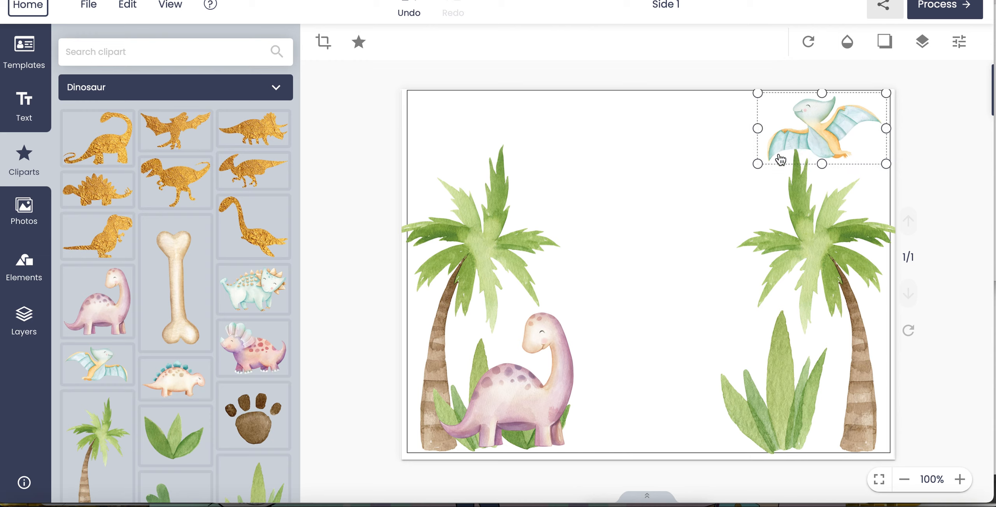
drag(761, 162, 767, 158)
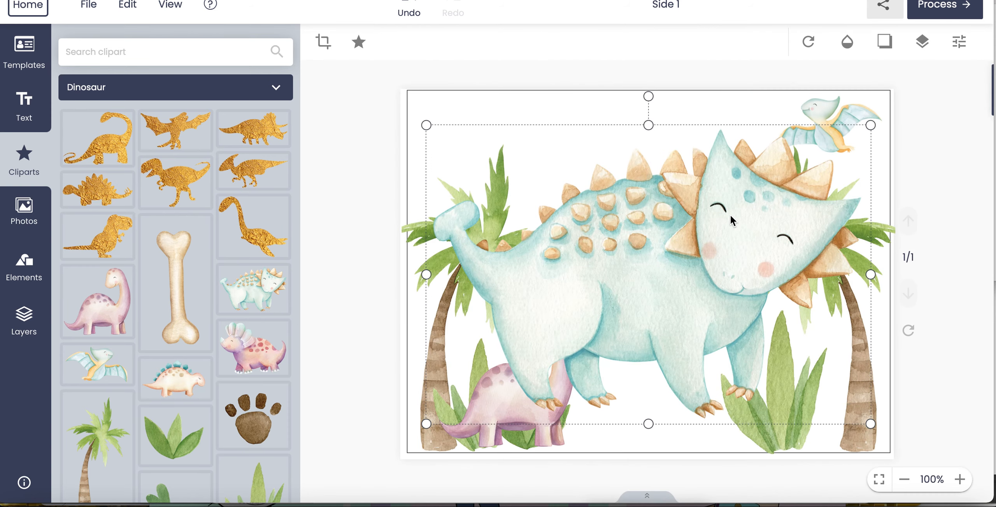
Add the blue horned dinosaur clipart, shrink it, mirror it with Reflect Vertical, and place it in front of the right-hand grass.
drag(862, 129, 598, 273)
drag(548, 364, 756, 385)
right_click(742, 388)
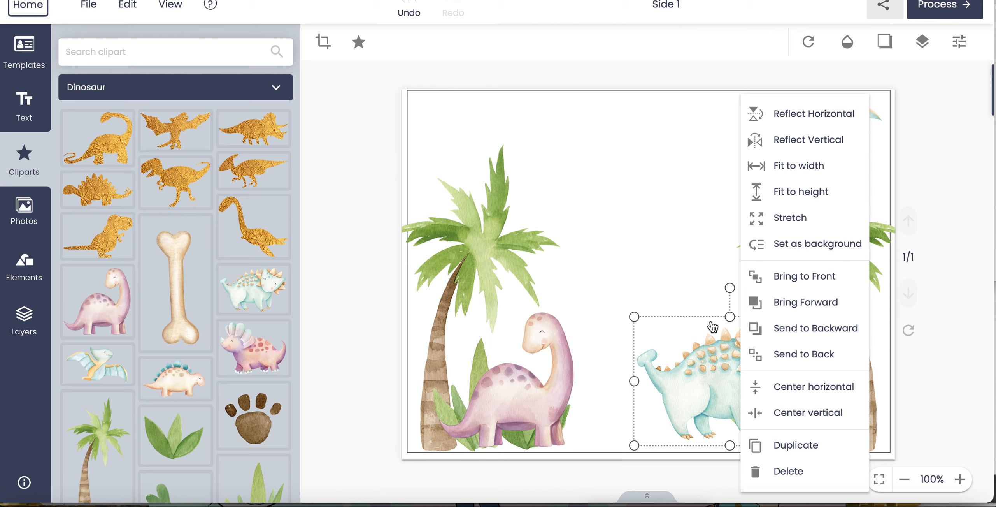
click(810, 141)
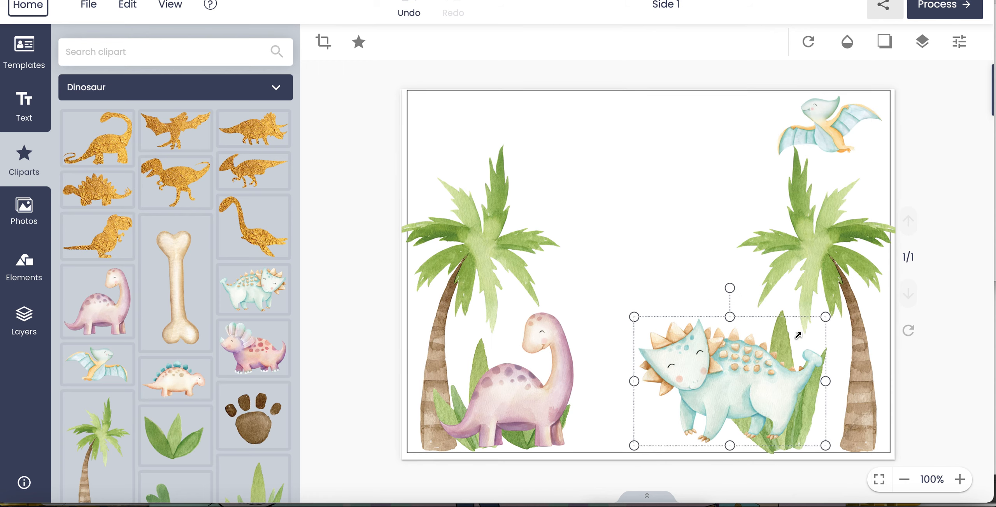
mouse_move(798, 335)
mouse_down()
mouse_move(764, 356)
mouse_move(798, 334)
mouse_up()
drag(752, 410, 774, 413)
Move the purple long-necked dinosaur closer to the left edge and enlarge it slightly.
click(542, 409)
drag(543, 411, 514, 409)
drag(565, 298, 565, 297)
Place the blue horned dinosaur in front of the right palm trunk, and shrink the grass and shift it left behind the dinosaur.
drag(777, 385, 820, 393)
click(778, 327)
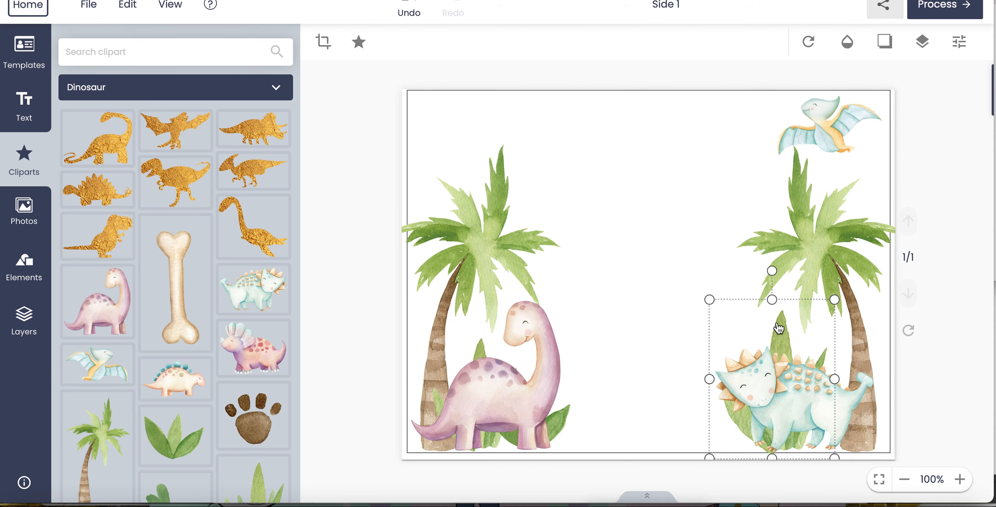
drag(778, 328, 764, 328)
drag(822, 300, 801, 328)
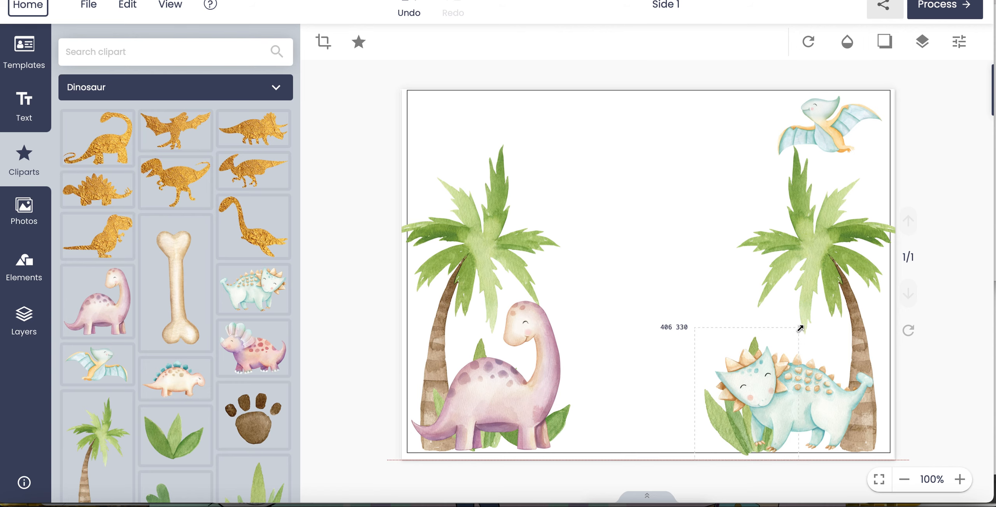
drag(802, 414, 806, 411)
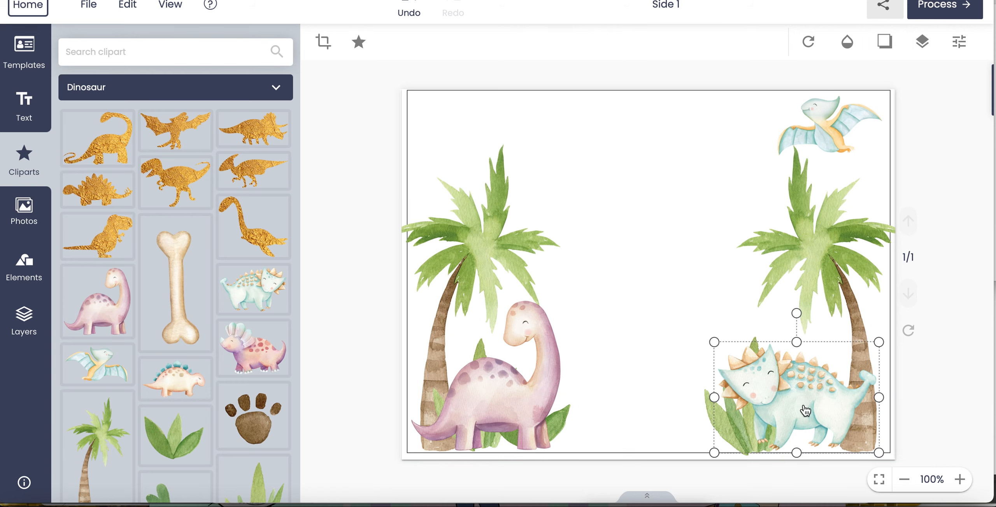
Add the bone clipart, shrink it, rotate it to nearly horizontal, thicken it slightly, and place it midway between the palm trees.
click(174, 296)
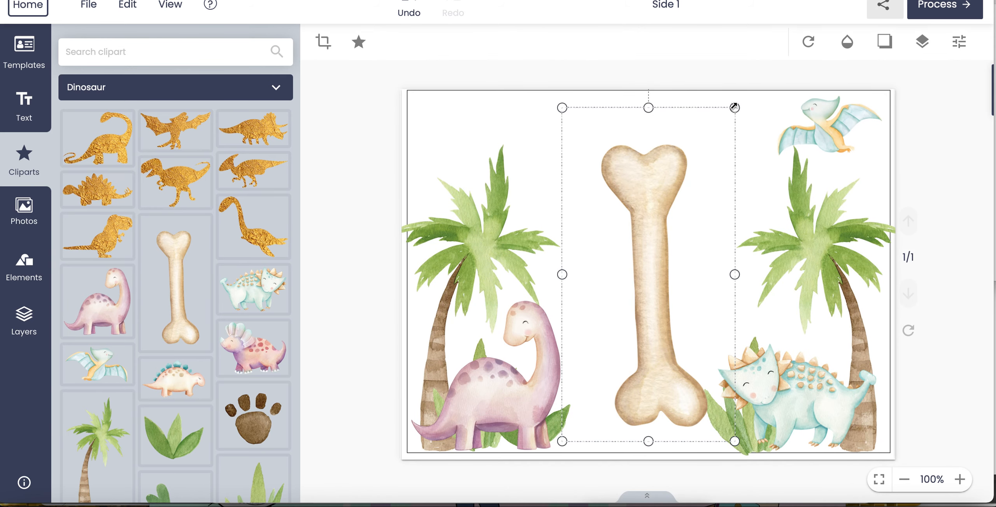
drag(734, 107, 646, 278)
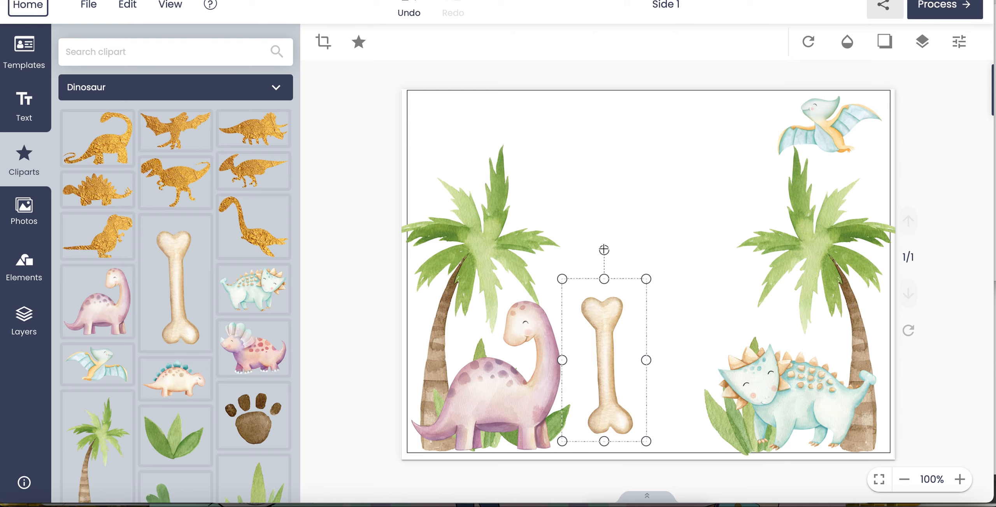
drag(604, 250, 667, 284)
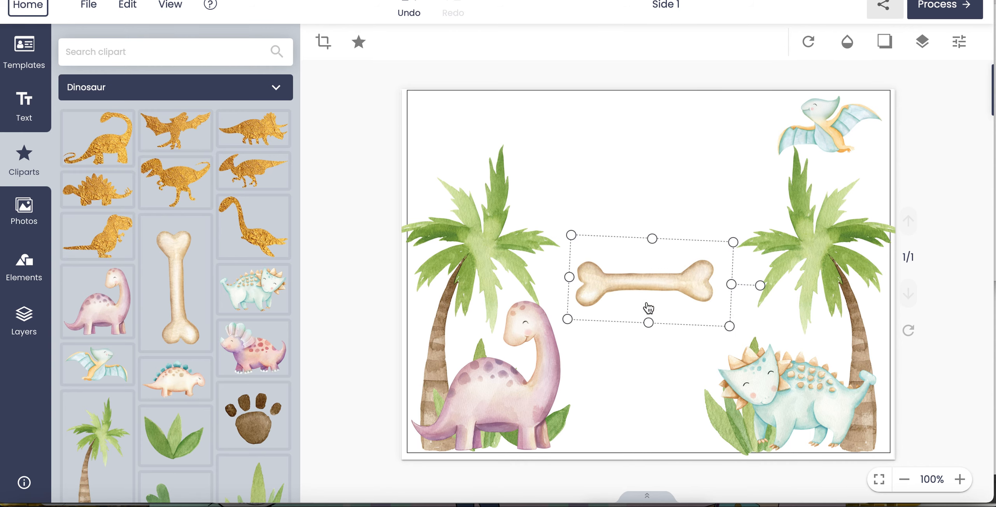
drag(649, 323, 649, 341)
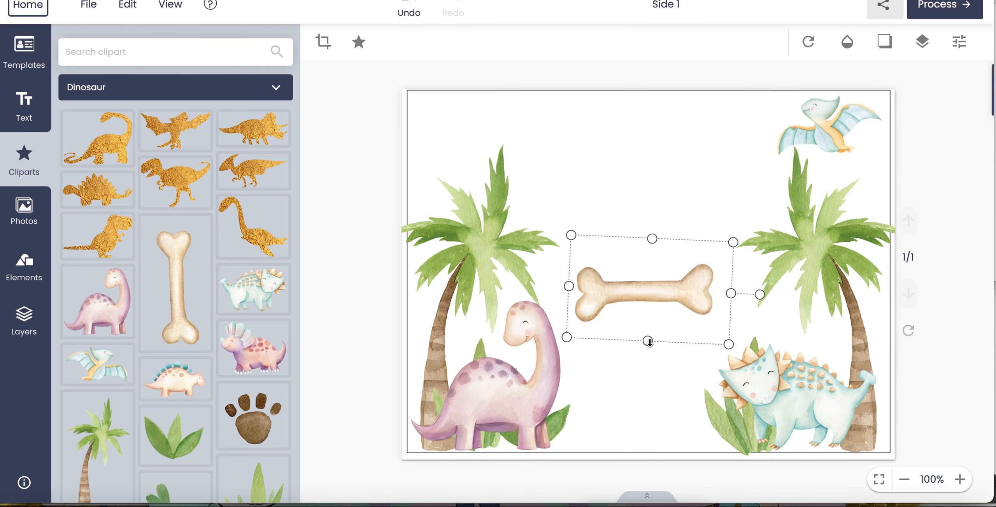
drag(650, 297, 642, 267)
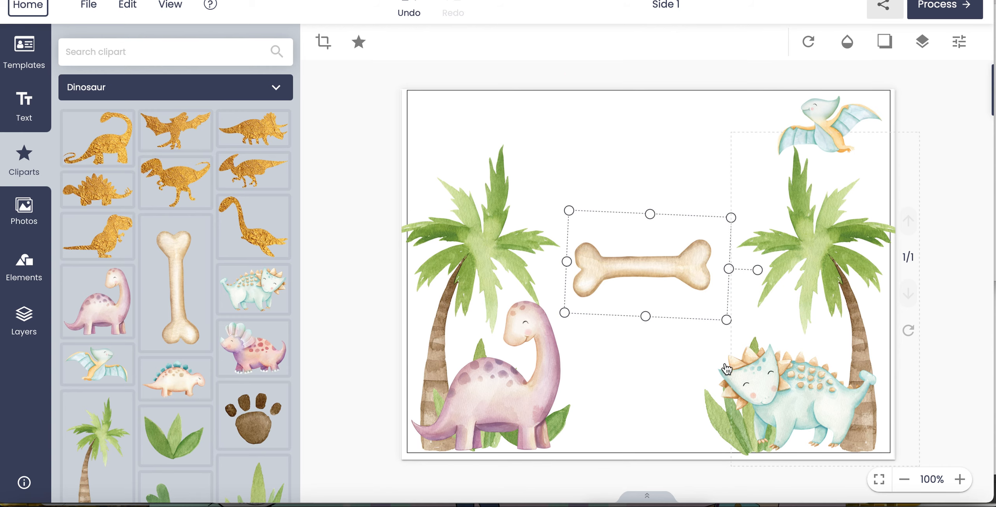
Add the paw print clipart, shrink it, tilt it to the right, and place it above the left palm's outer leaves.
click(595, 155)
click(265, 426)
drag(830, 107, 459, 183)
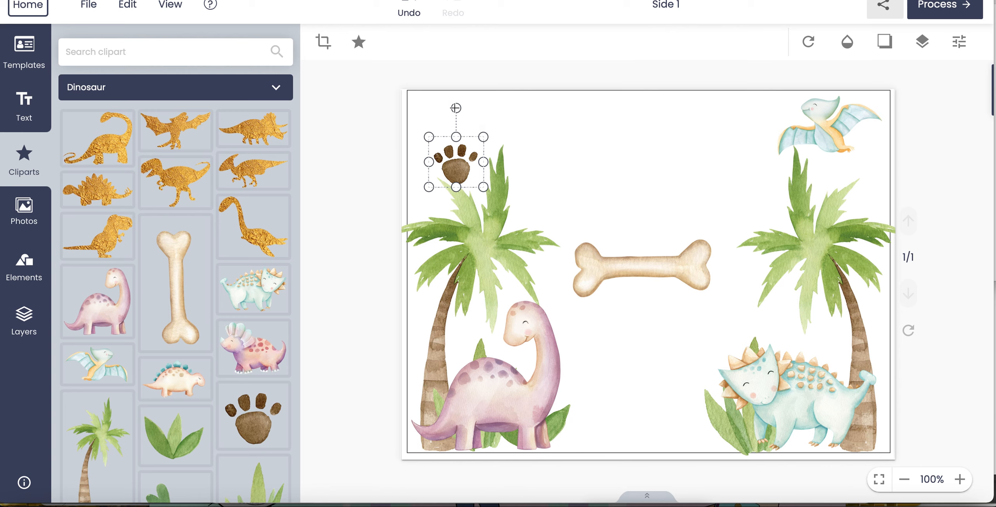
drag(509, 129, 430, 179)
Duplicate the tilted paw print three times, spreading the copies diagonally up and to the right above the left palm tree.
right_click(432, 181)
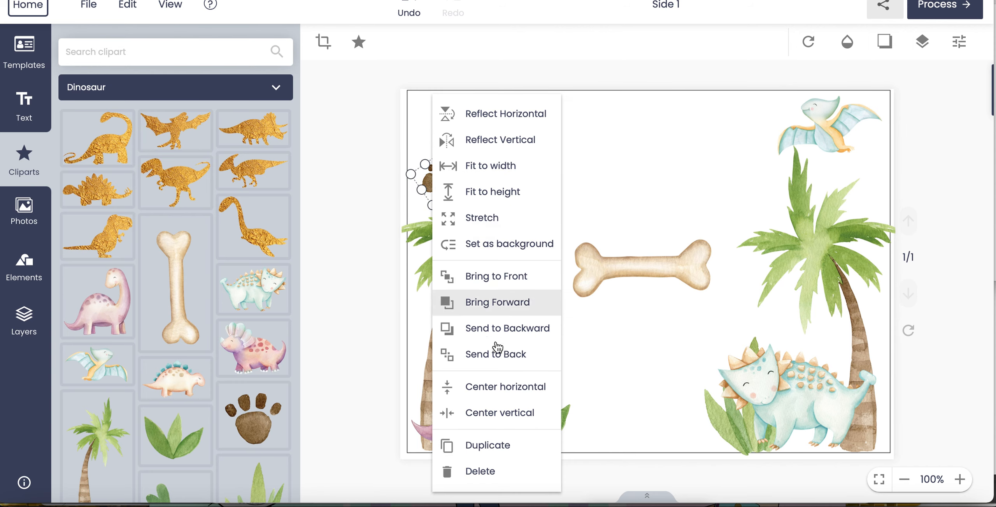
click(491, 446)
drag(444, 198, 460, 140)
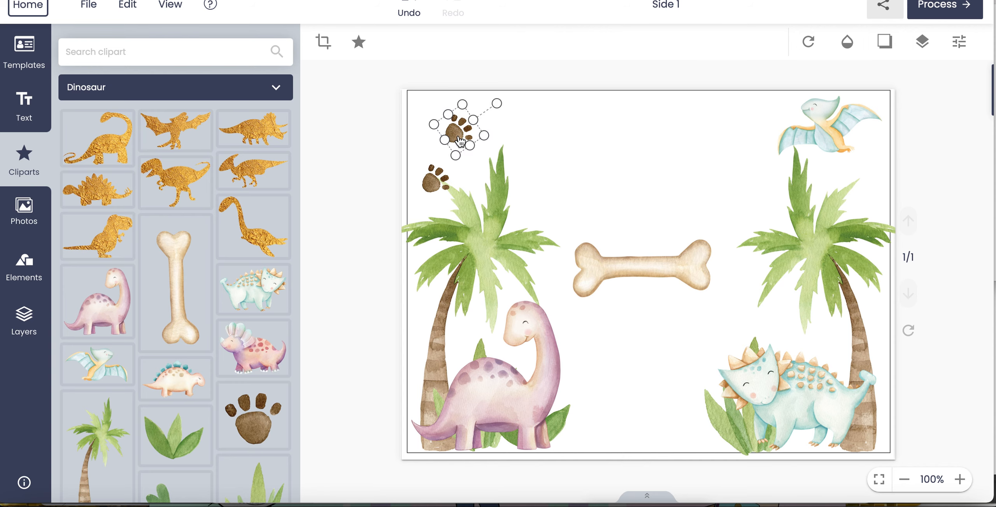
right_click(460, 141)
click(545, 438)
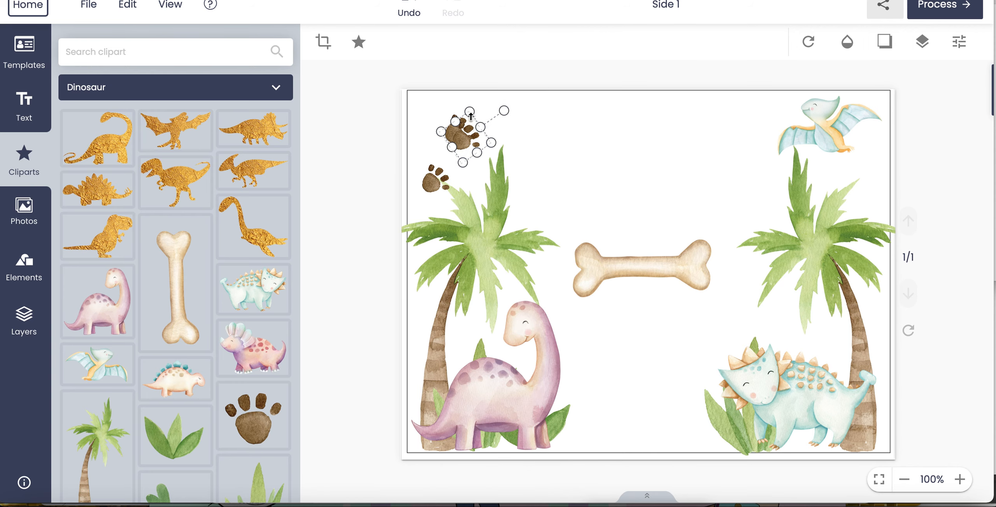
drag(470, 147, 519, 146)
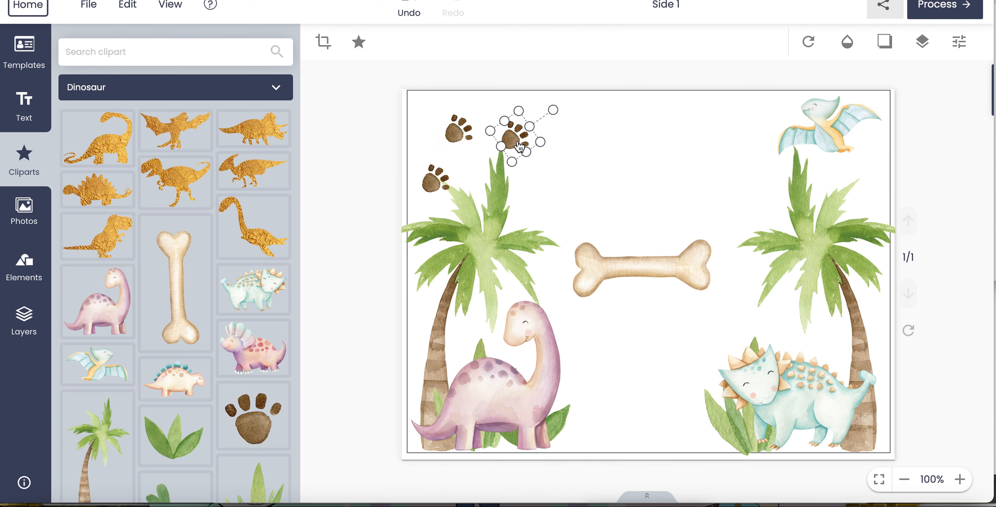
right_click(519, 146)
click(587, 445)
drag(525, 148, 543, 113)
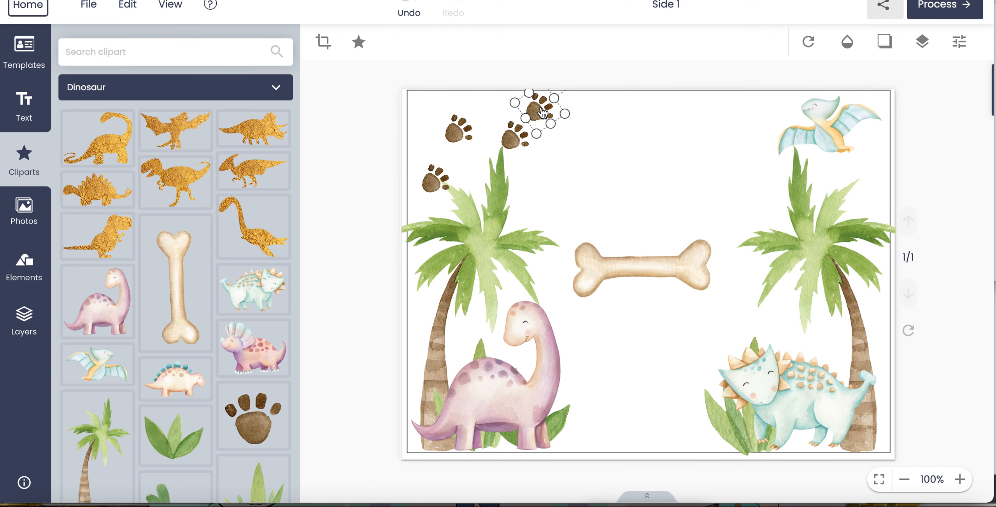
Reposition the two right-hand paw prints to form a staggered trail, and nudge the bone slightly lower.
drag(515, 143, 498, 163)
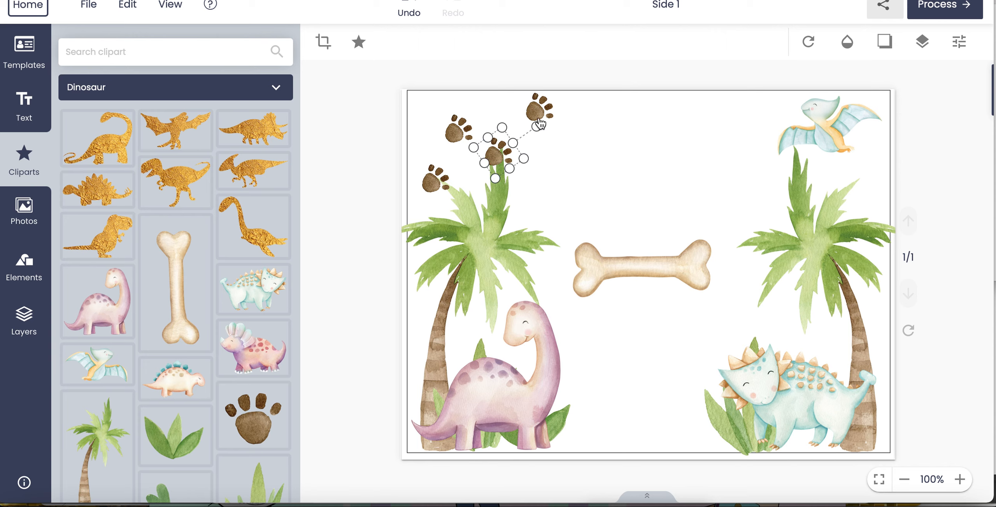
drag(536, 116, 515, 114)
click(660, 154)
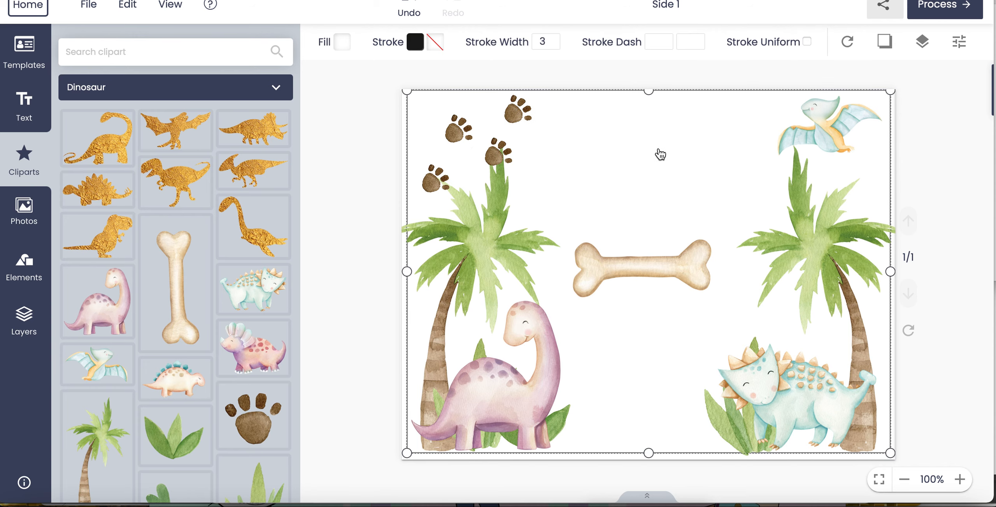
drag(521, 114, 517, 117)
click(654, 269)
drag(650, 269, 657, 280)
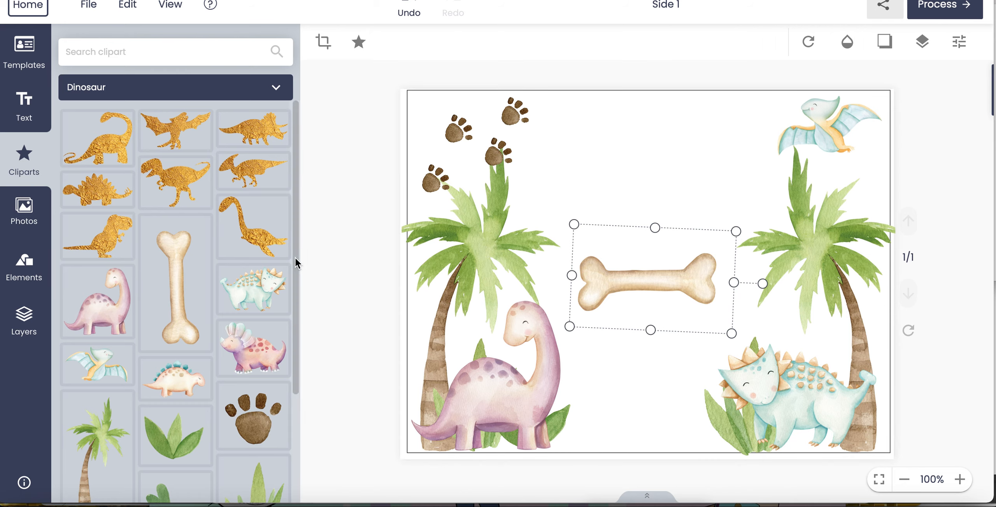
Add a heading, replace its text with the child's first name, and place it above the bone.
click(16, 109)
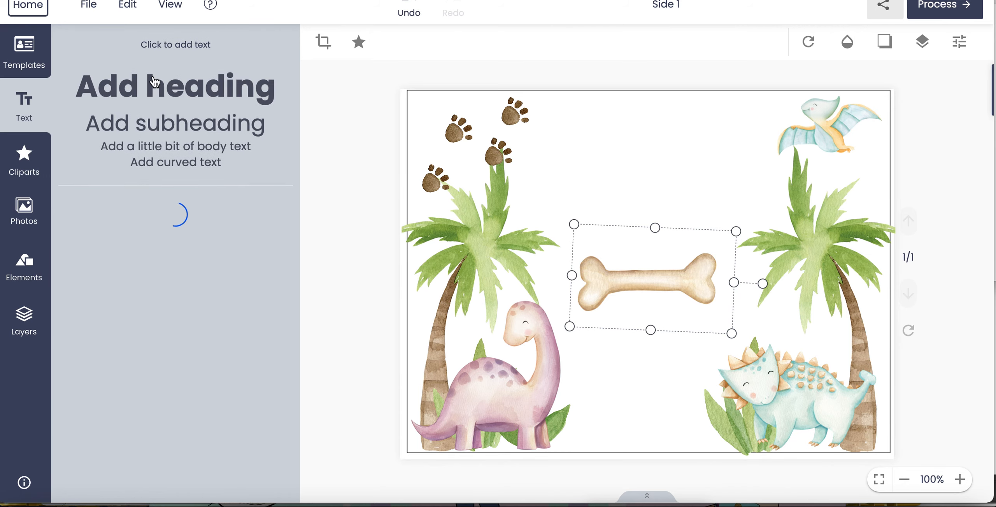
click(175, 89)
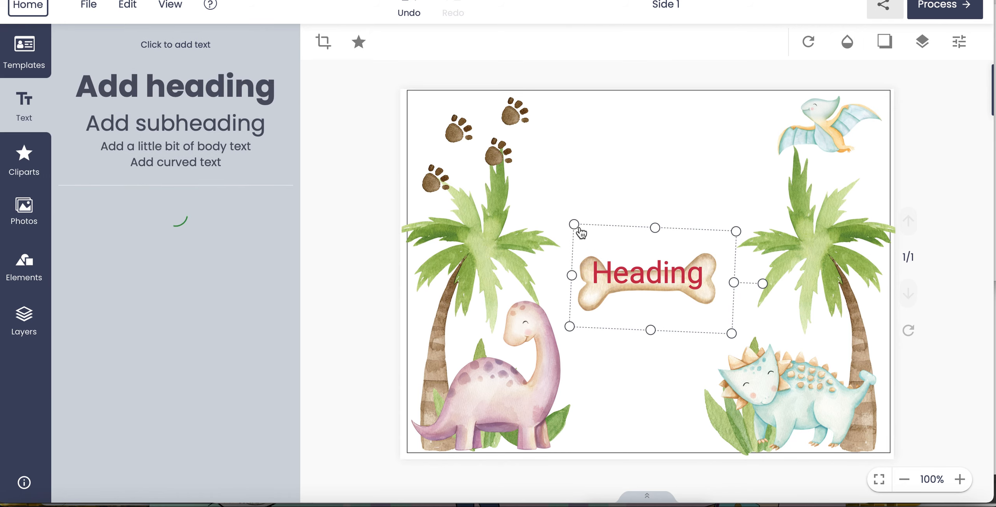
double_click(663, 280)
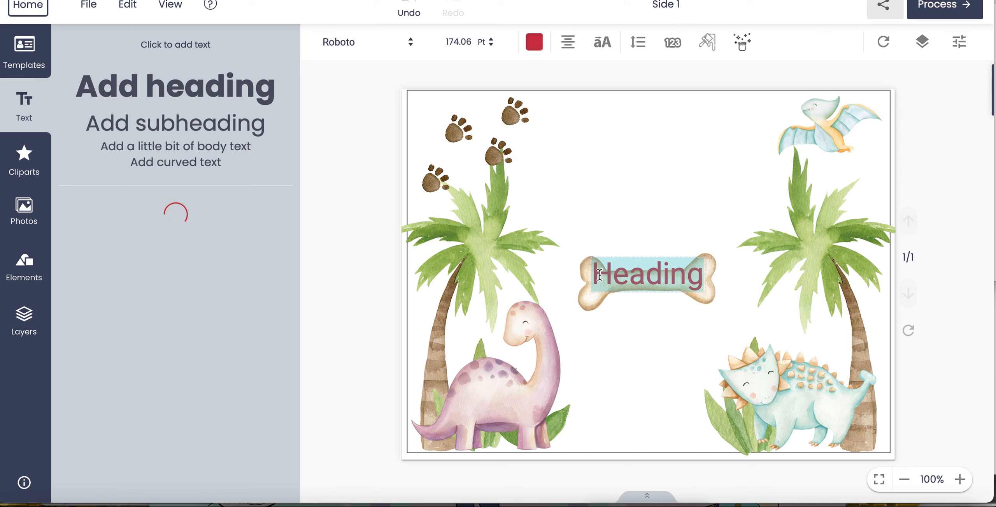
text(Mya)
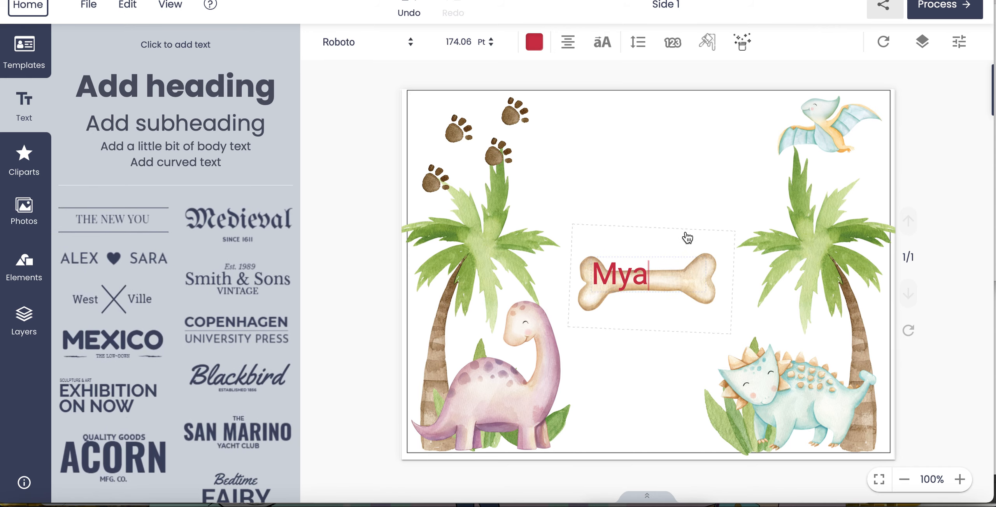
click(617, 297)
drag(623, 288, 641, 212)
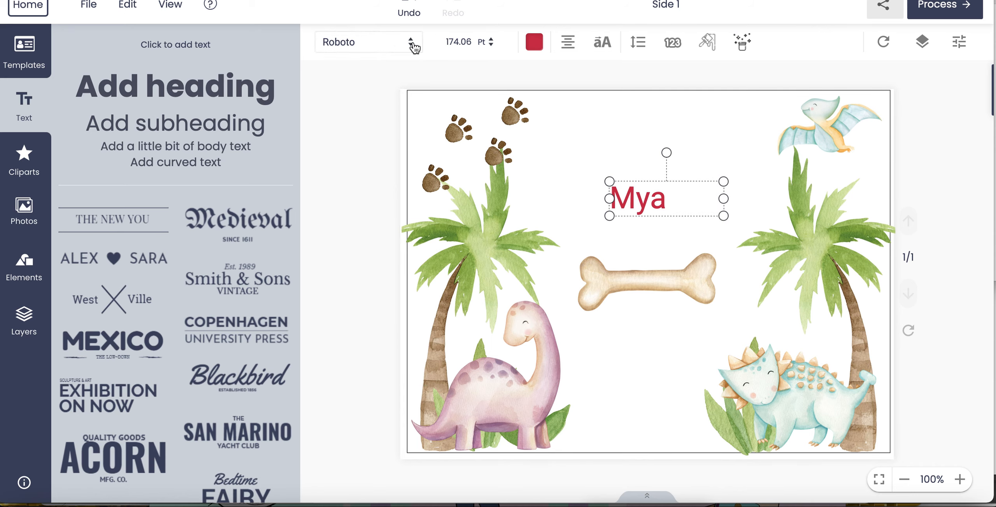
Center-align the name heading and center it horizontally on the sign, and nudge the bone slightly to the right.
click(568, 42)
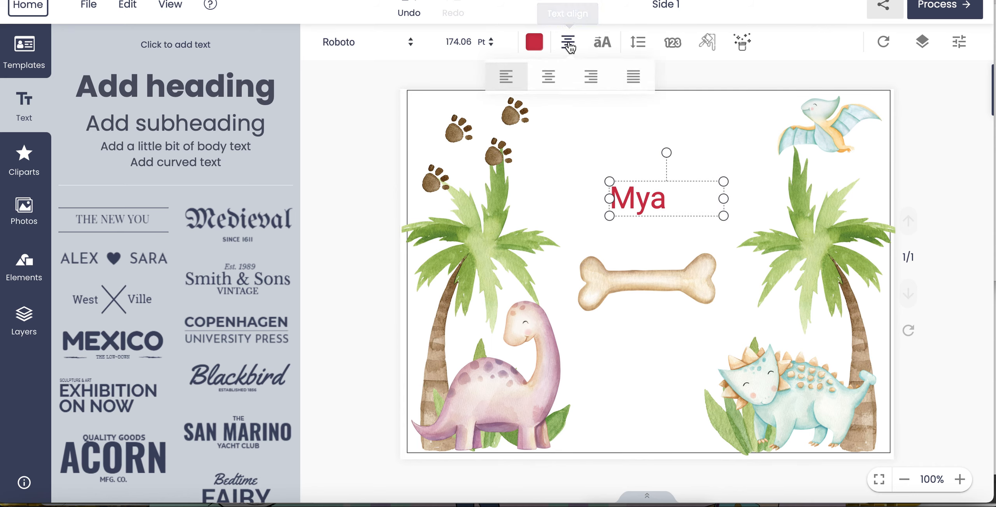
click(547, 78)
drag(656, 196, 652, 193)
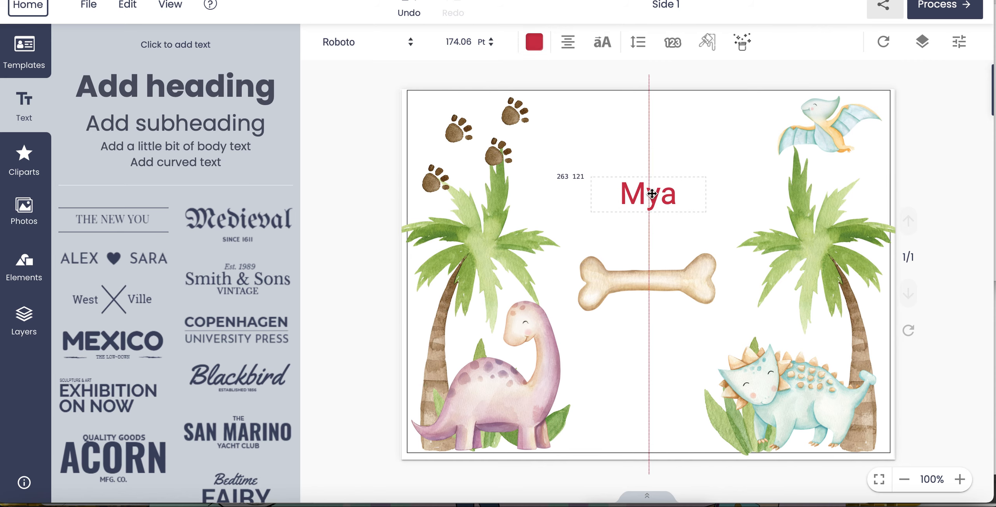
drag(692, 283, 695, 283)
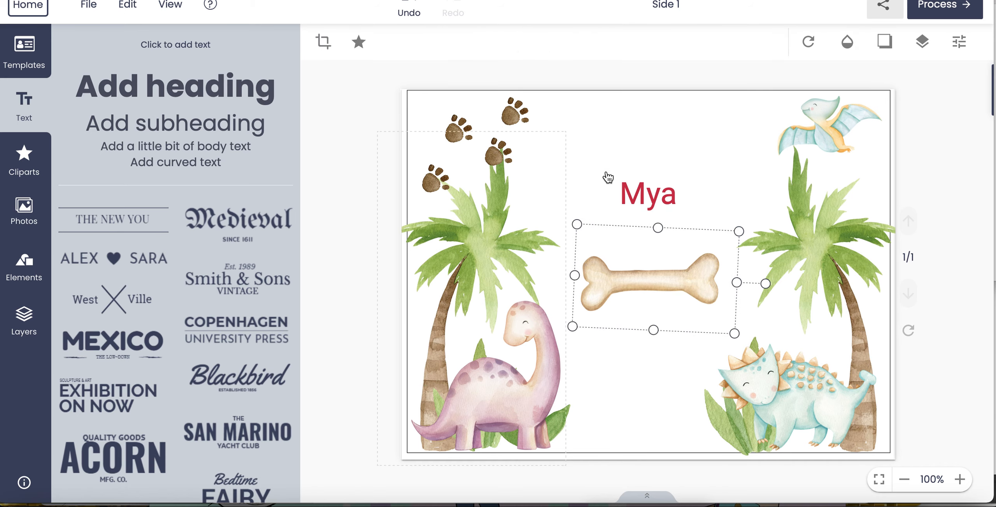
Search the fonts for "ra" and change the name heading's font to Creaky Frank.
click(641, 196)
click(412, 48)
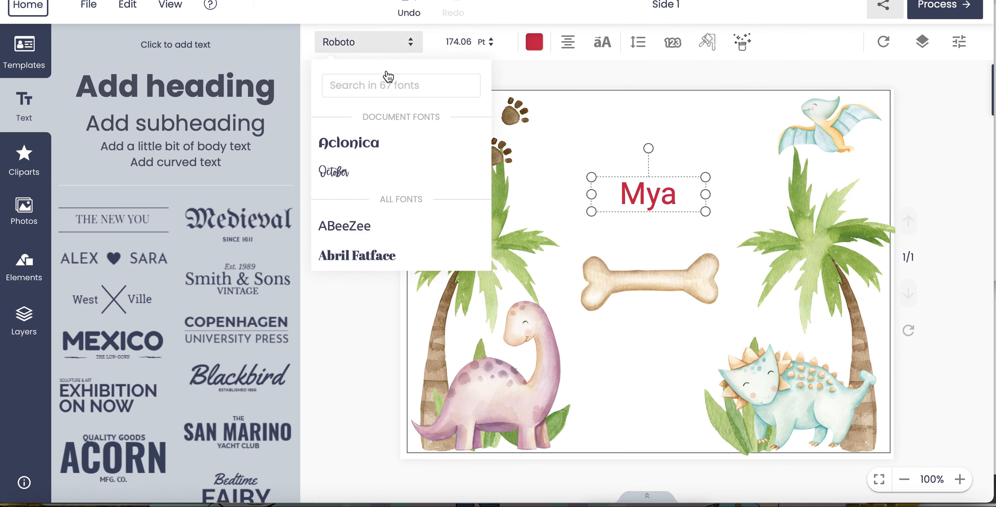
scroll(383, 220, down, 5)
scroll(383, 221, down, 6)
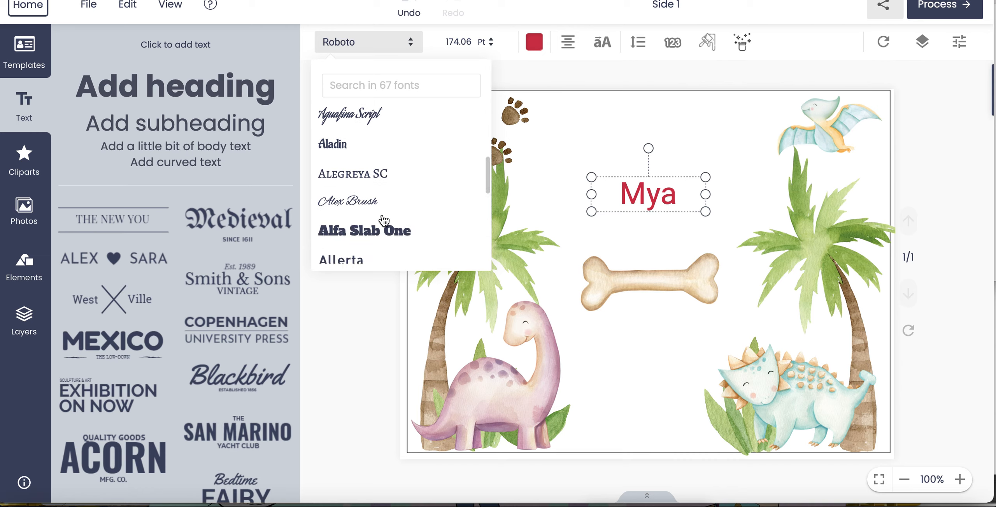
scroll(383, 220, down, 8)
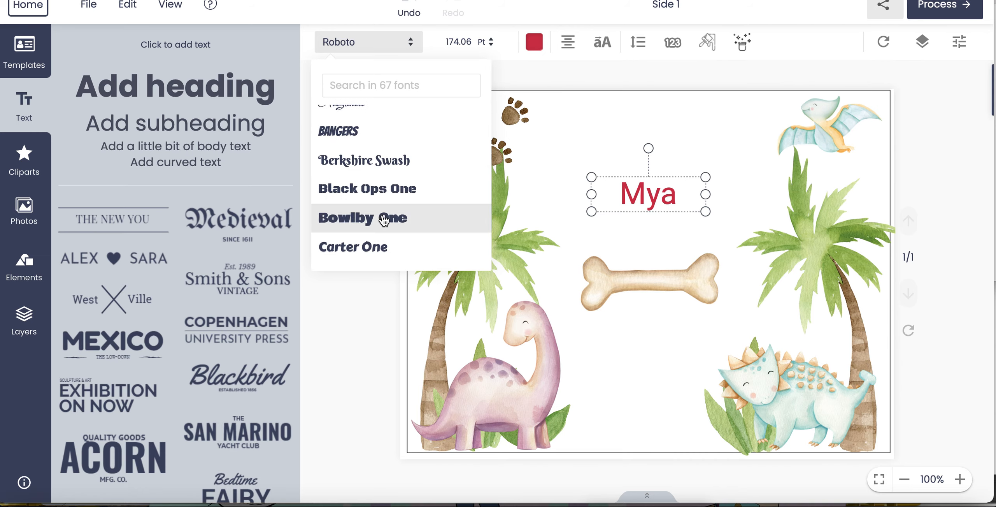
scroll(383, 220, down, 10)
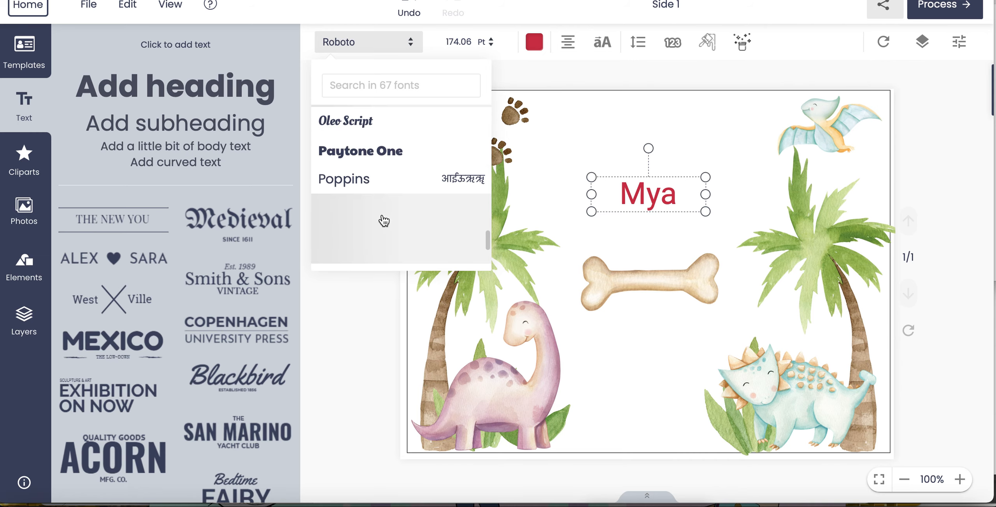
scroll(383, 221, up, 6)
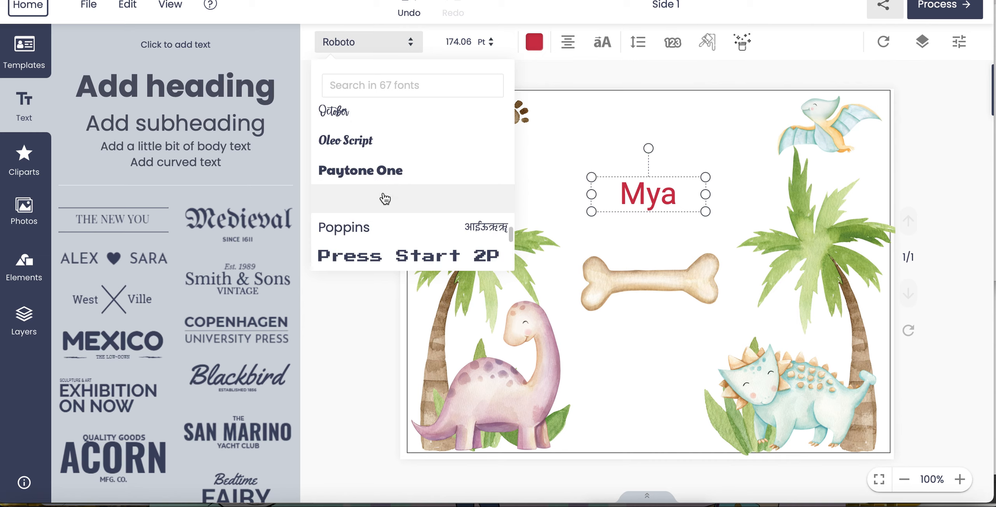
click(394, 89)
text(ra)
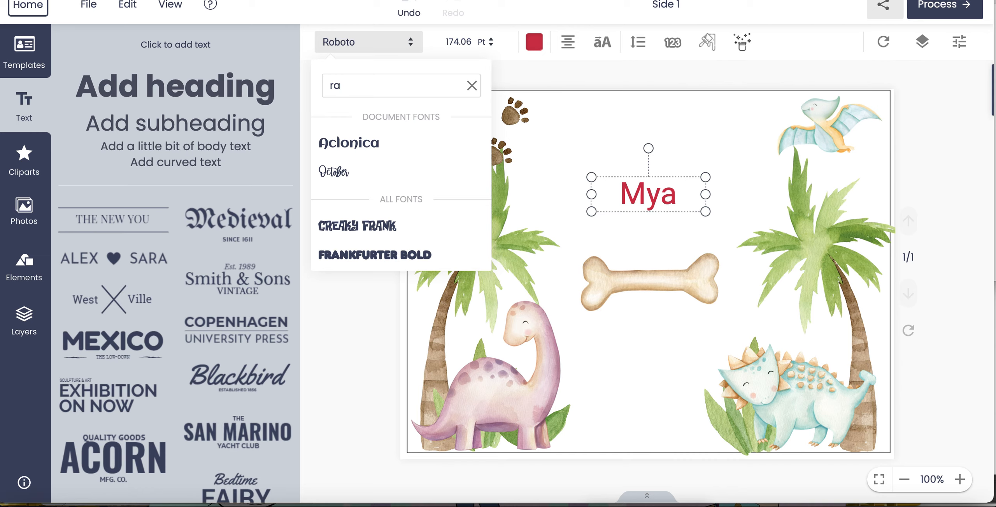
click(350, 226)
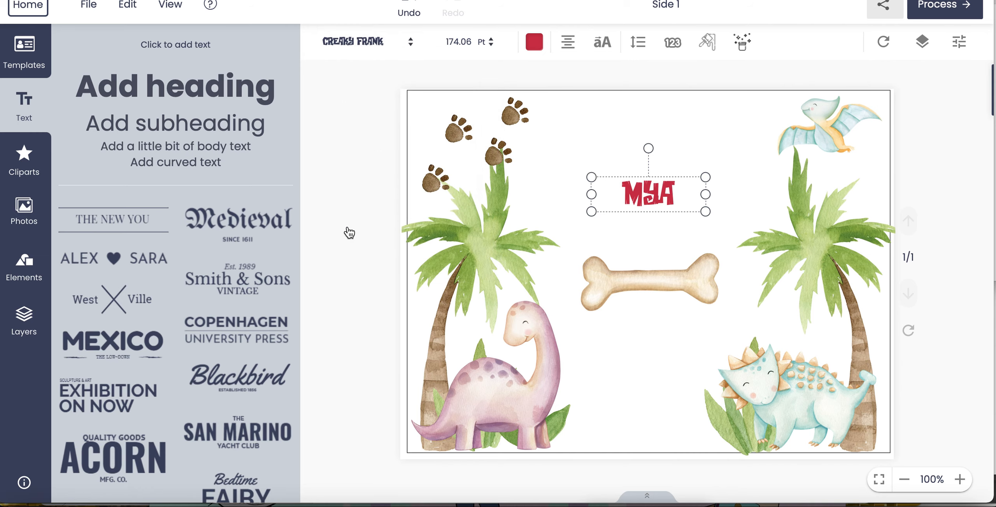
Enlarge the name heading to about 643.5 pt and position it centrally above the bone.
drag(705, 211, 881, 330)
drag(830, 217, 730, 175)
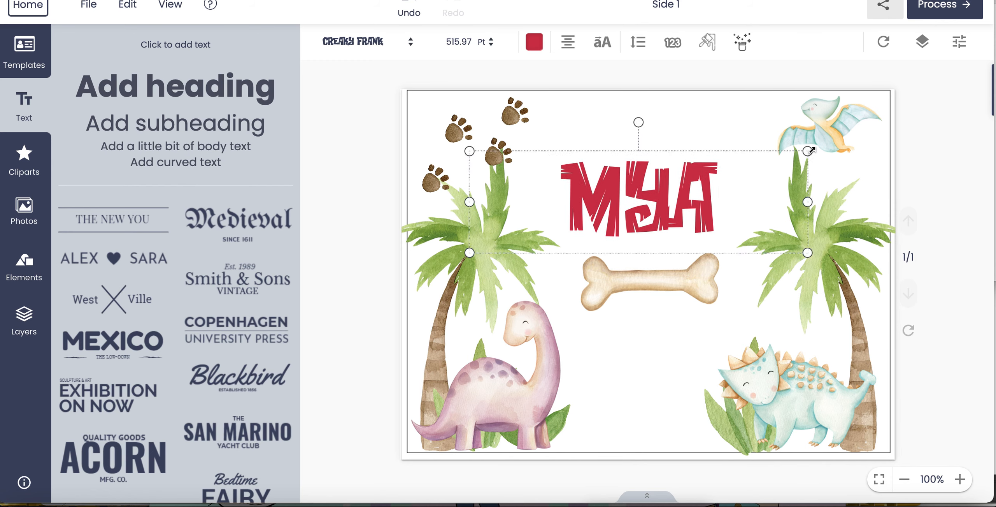
drag(808, 151, 891, 126)
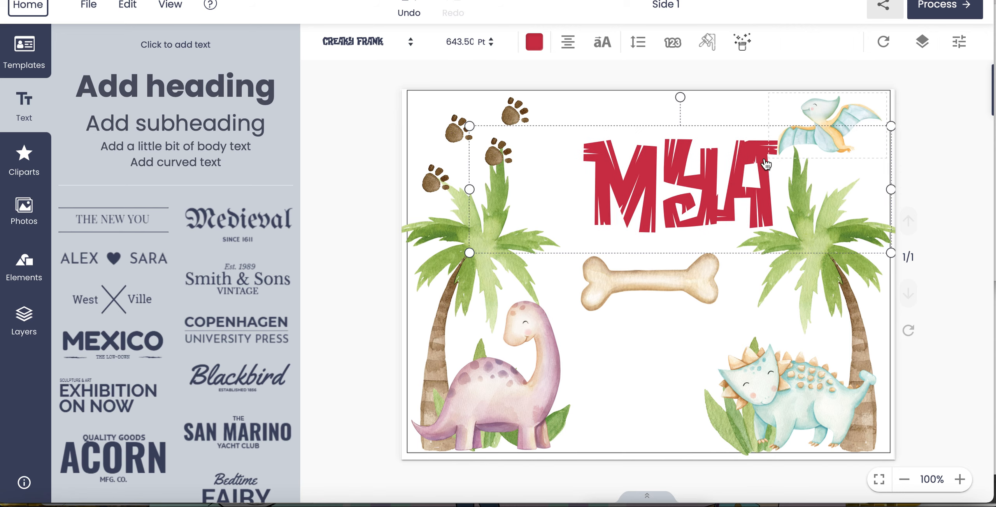
drag(760, 155, 728, 164)
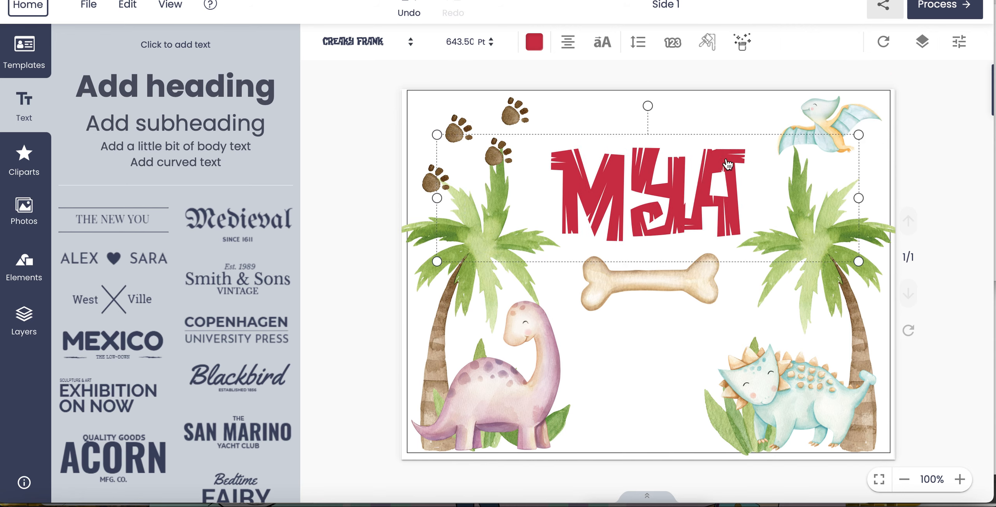
Recolor the name heading with the custom dark brown #5b4c16.
click(535, 43)
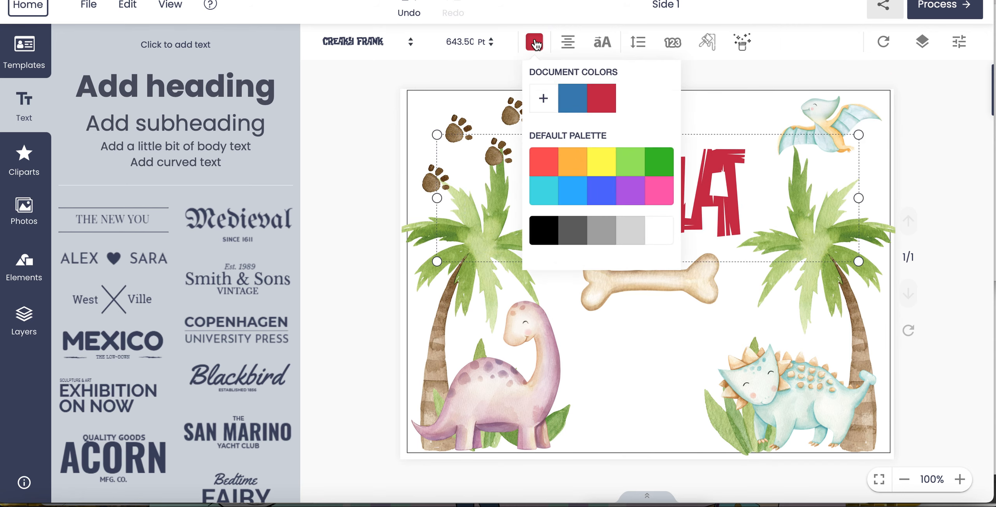
click(546, 100)
click(673, 116)
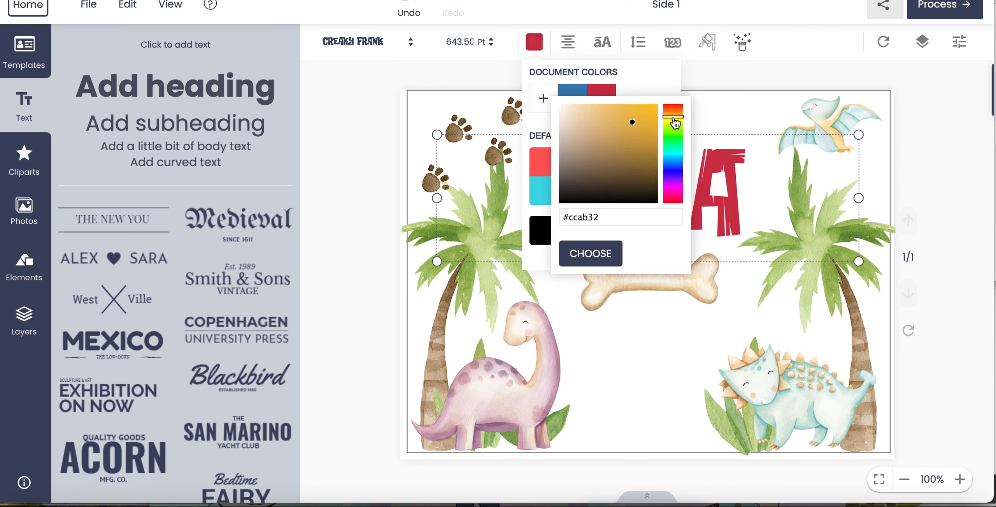
click(641, 172)
click(592, 252)
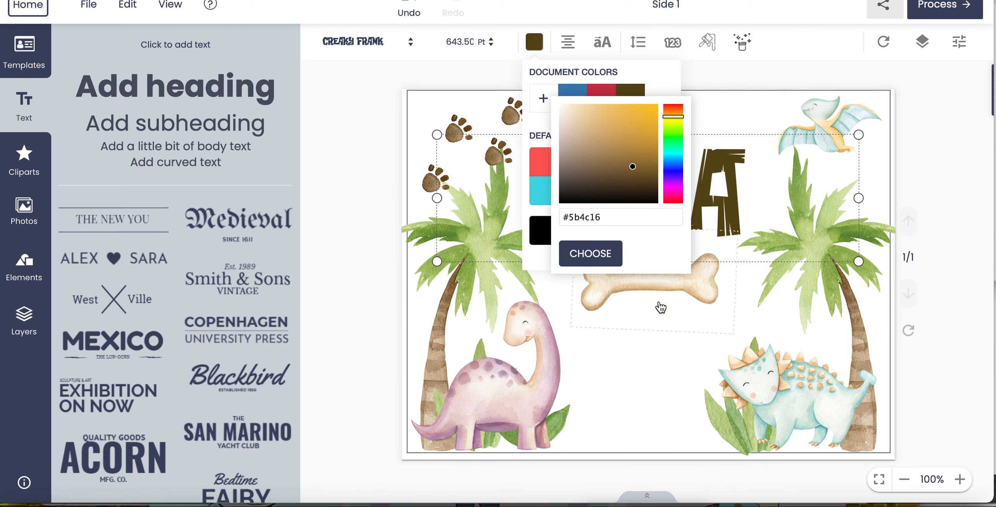
click(652, 358)
Duplicate the name heading and place the copy below the bone, between the two dinosaurs.
click(679, 216)
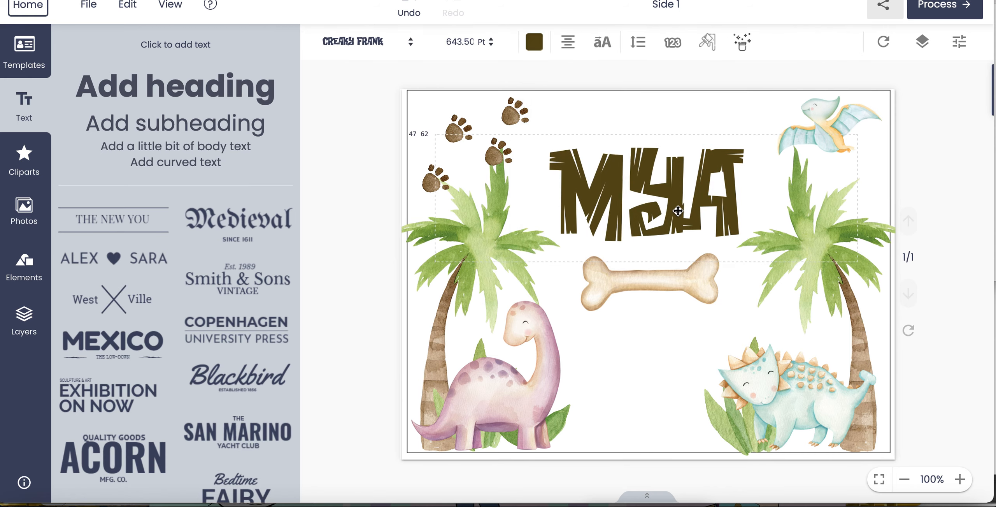
right_click(651, 165)
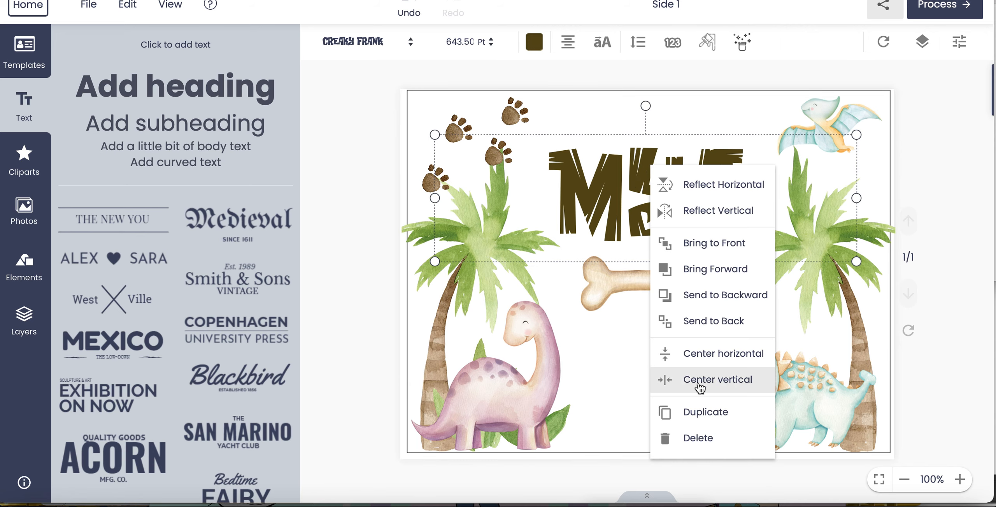
click(715, 417)
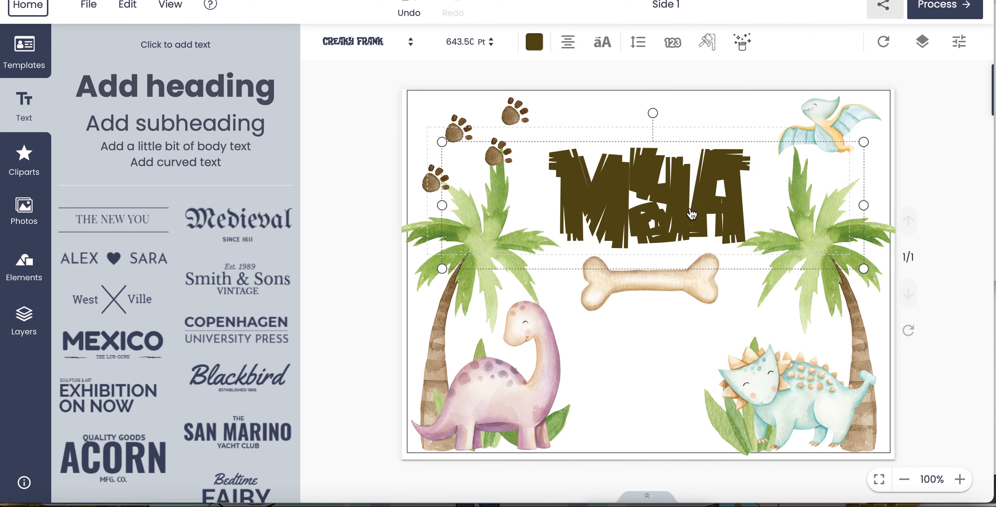
drag(712, 206, 706, 370)
Replace the text of the heading copy below the bone with the number 3.
click(614, 373)
click(572, 366)
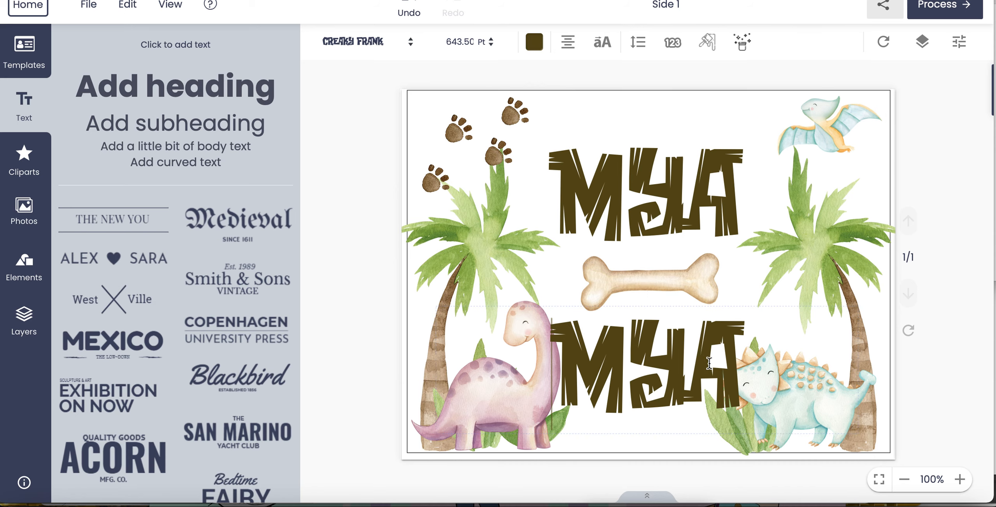
drag(709, 363, 783, 363)
text(5)
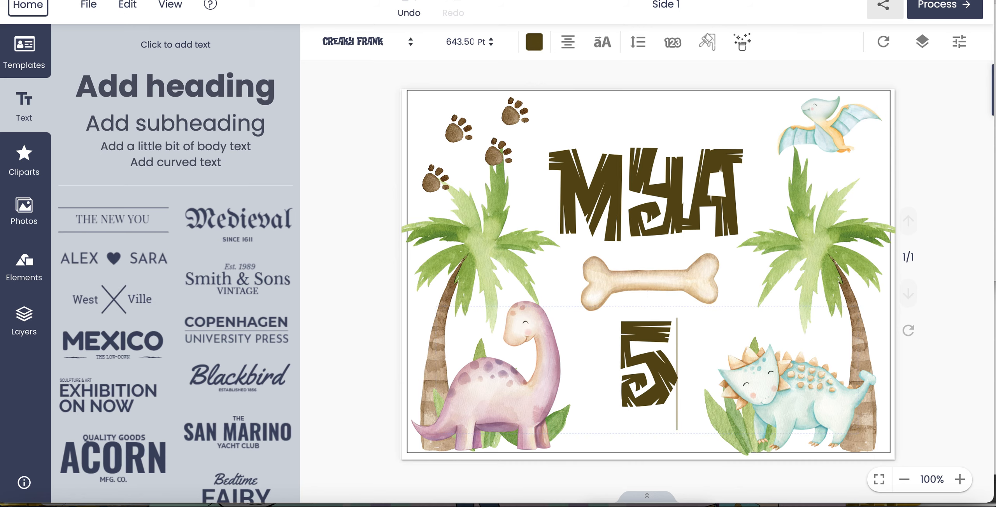
key(BackSpace)
text(3)
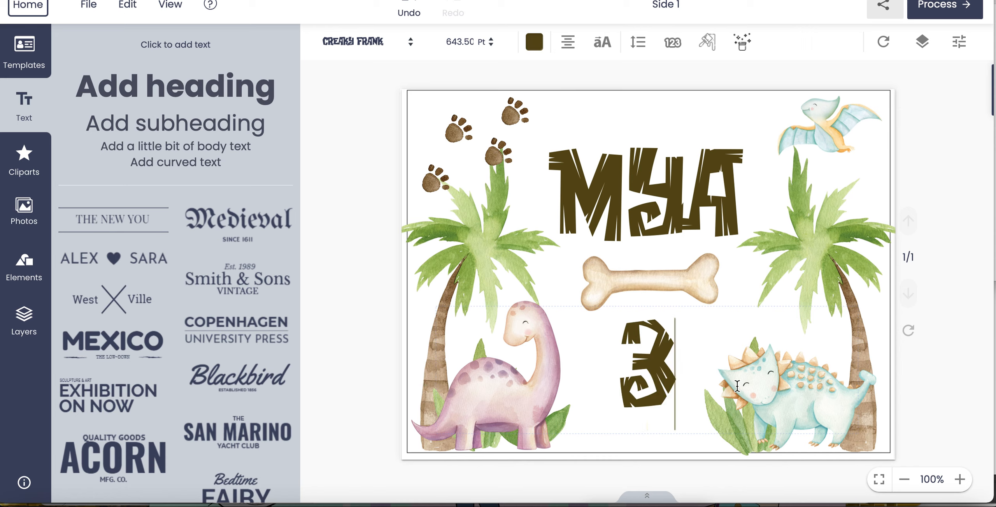
click(752, 294)
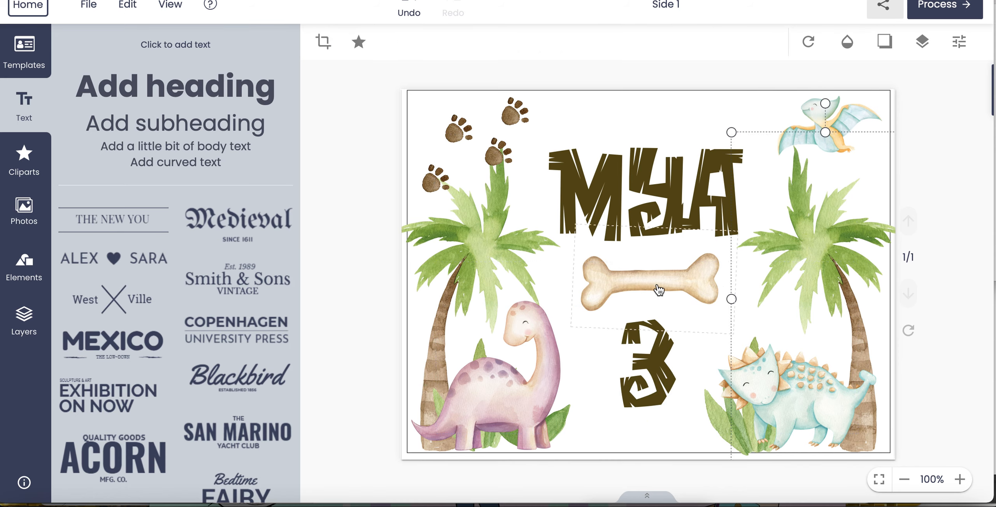
Add a subheading over the bone and replace its text with TURNS.
click(152, 125)
double_click(614, 271)
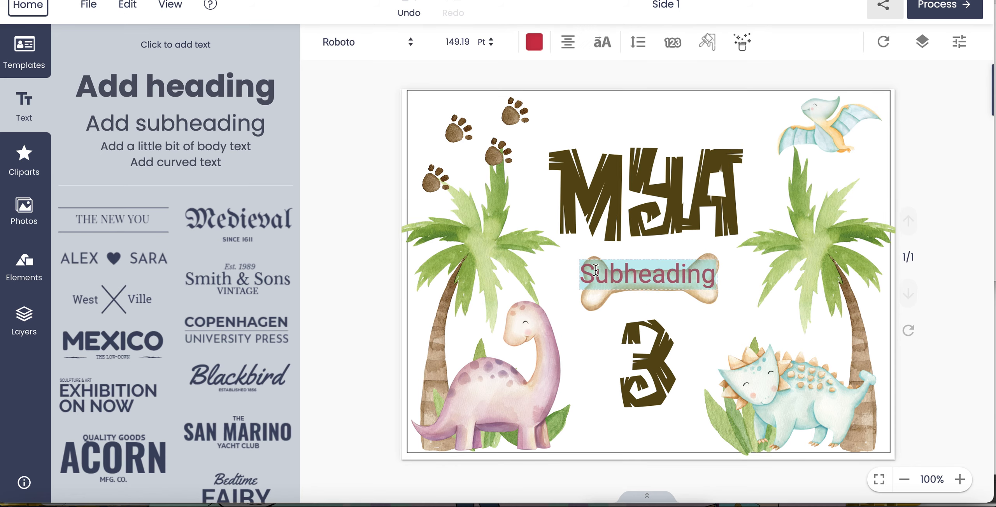
text(tu)
key(BackSpace)
key(BackSpace)
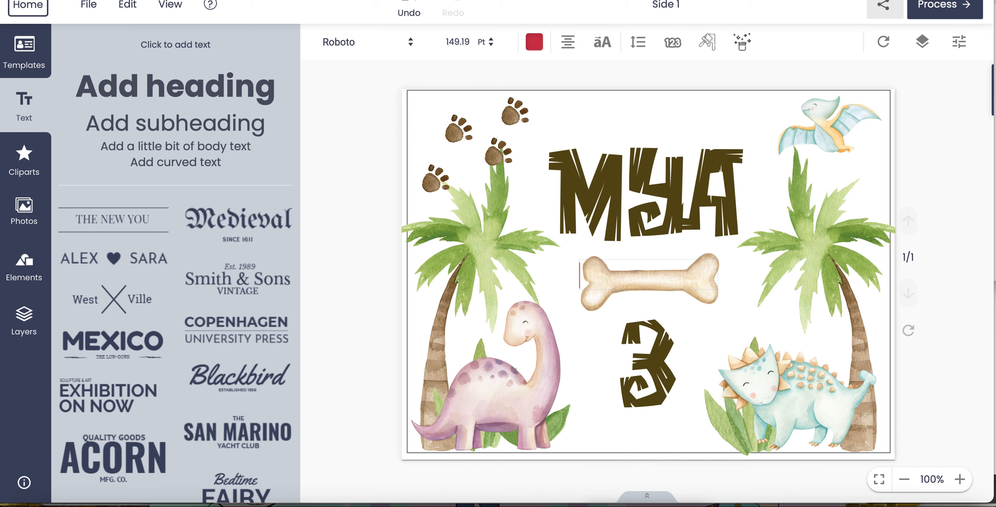
text(TUN)
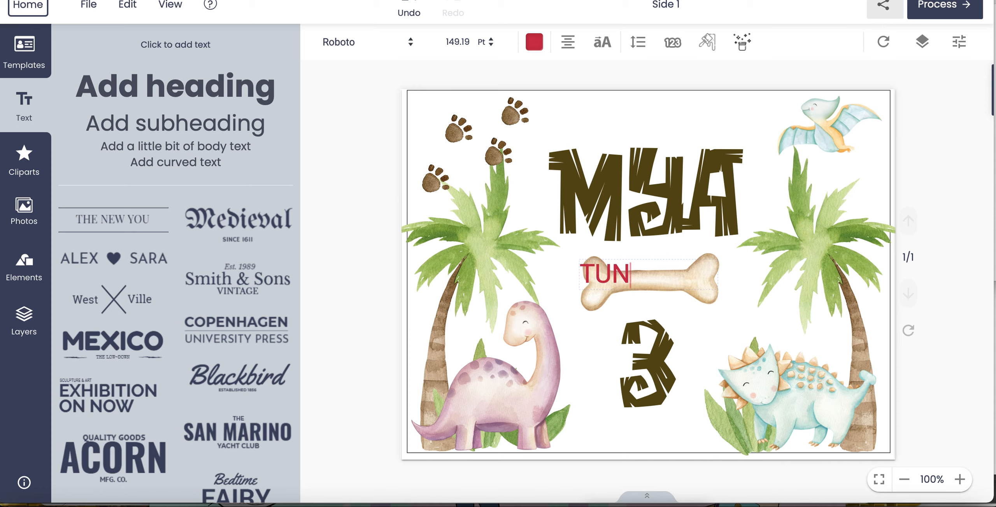
key(BackSpace)
text(RNS)
click(566, 277)
click(639, 281)
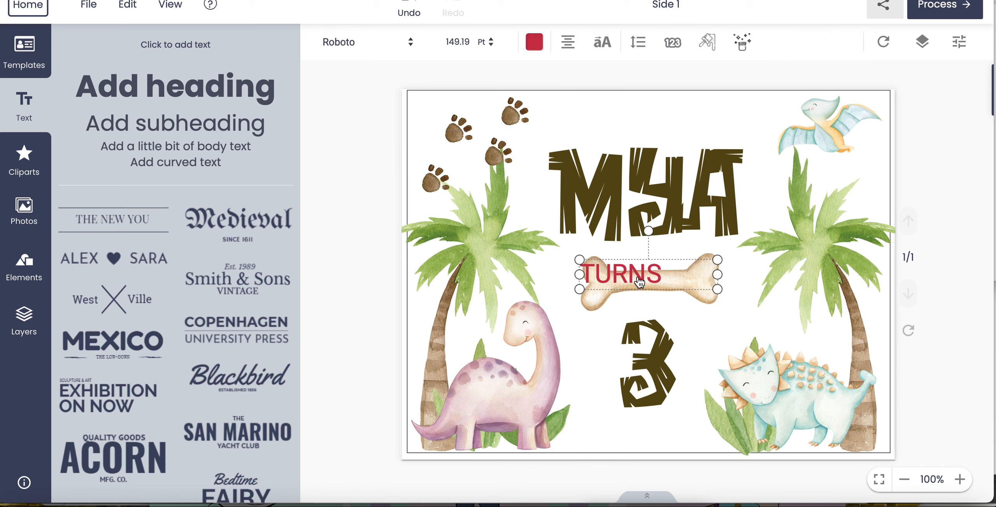
Center-align the TURNS text and shrink it to about 113.65 pt to fit the bone.
click(568, 41)
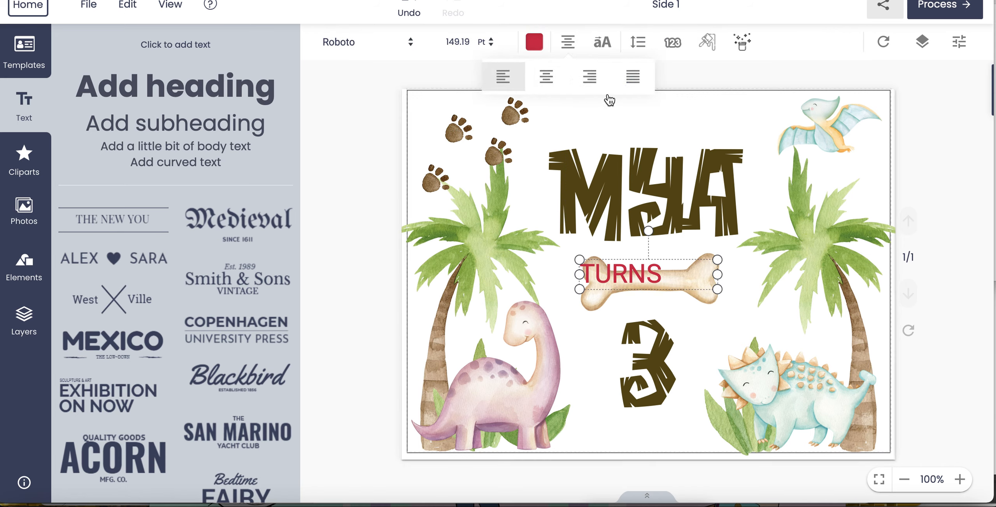
click(546, 76)
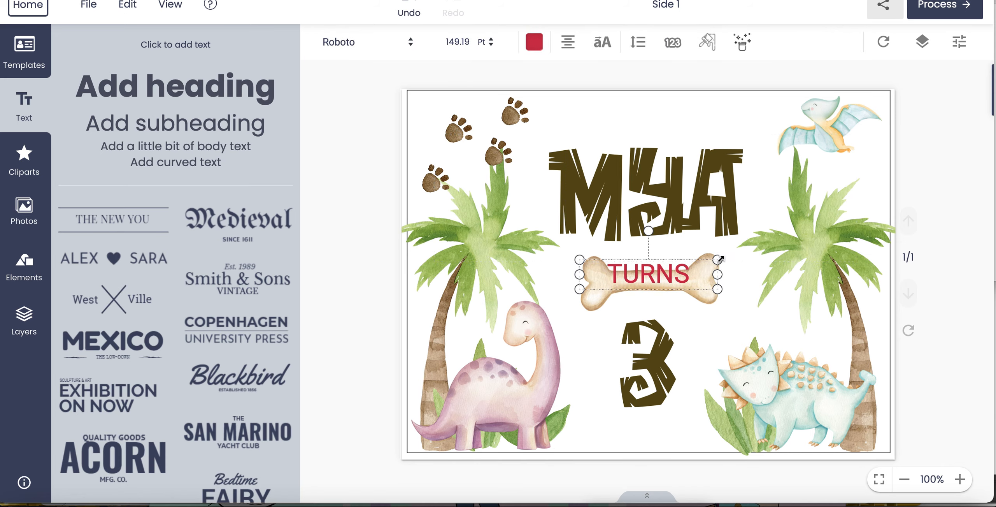
drag(719, 259, 685, 267)
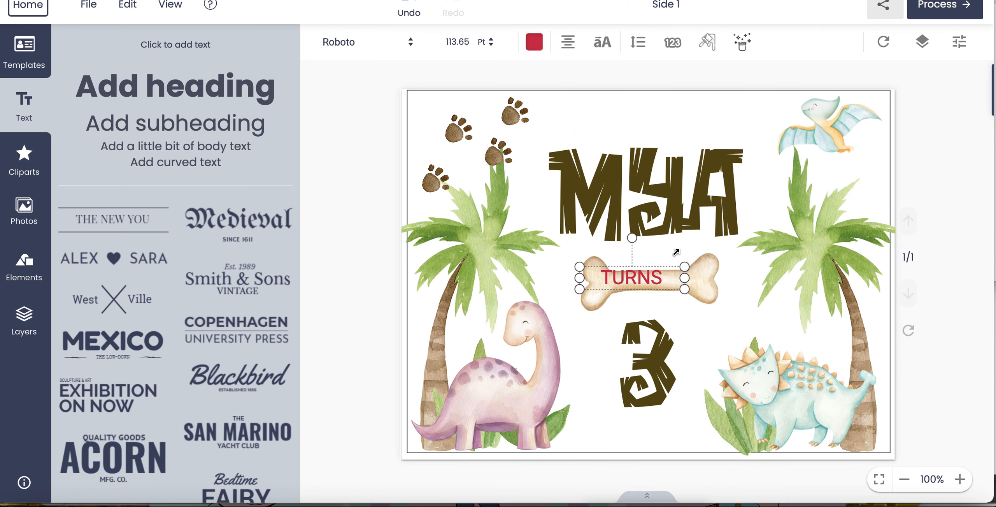
Change the TURNS text's font to Aclonica and move the text to the middle of the bone.
click(411, 46)
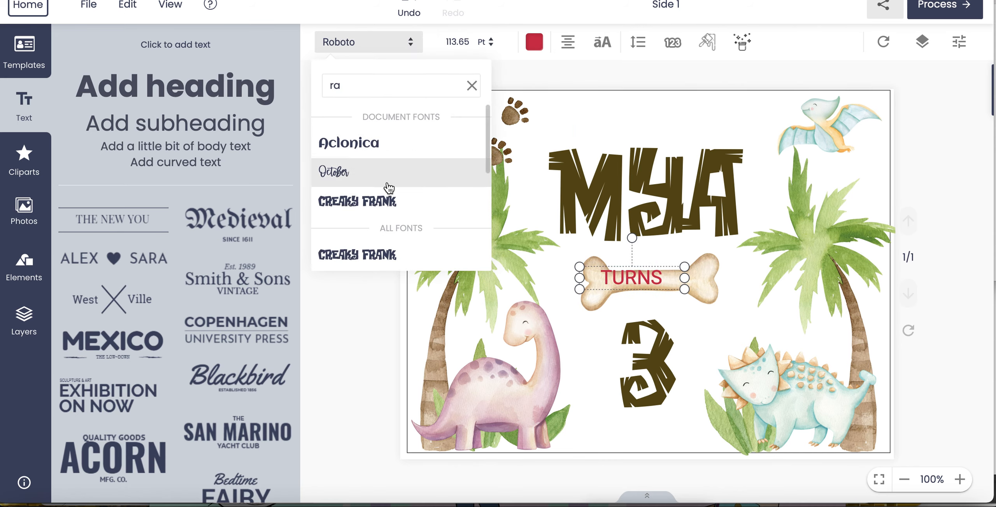
click(376, 147)
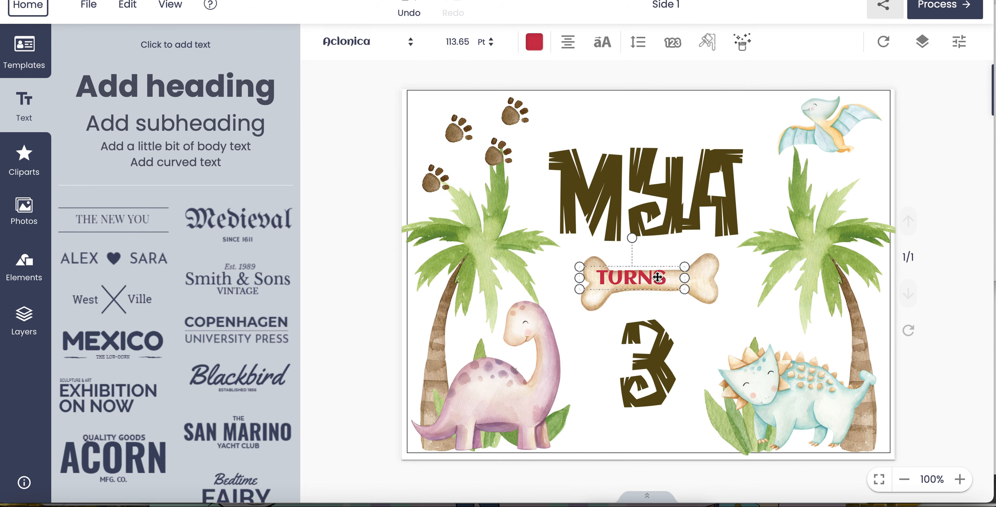
drag(657, 277, 659, 279)
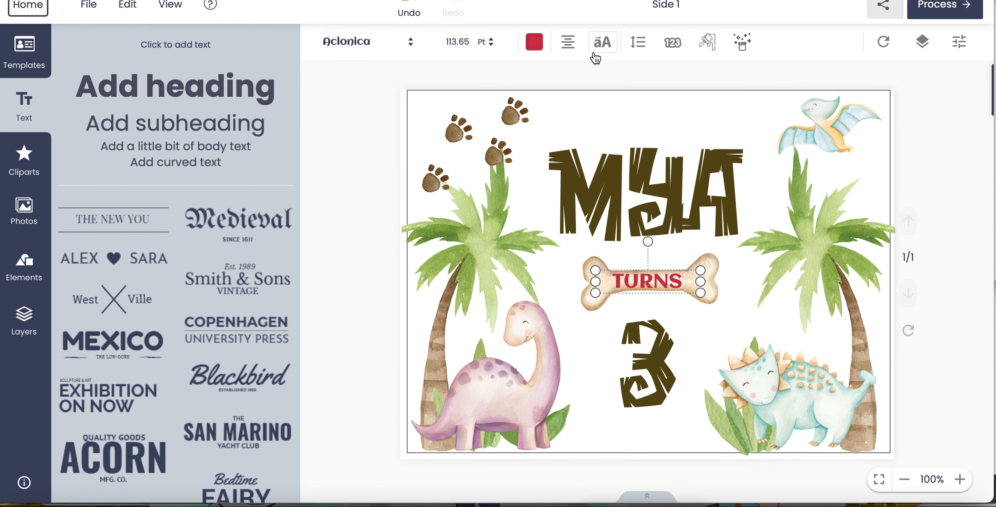
Recolor the TURNS text with the custom dark green #0e5e0e and deselect it.
click(535, 43)
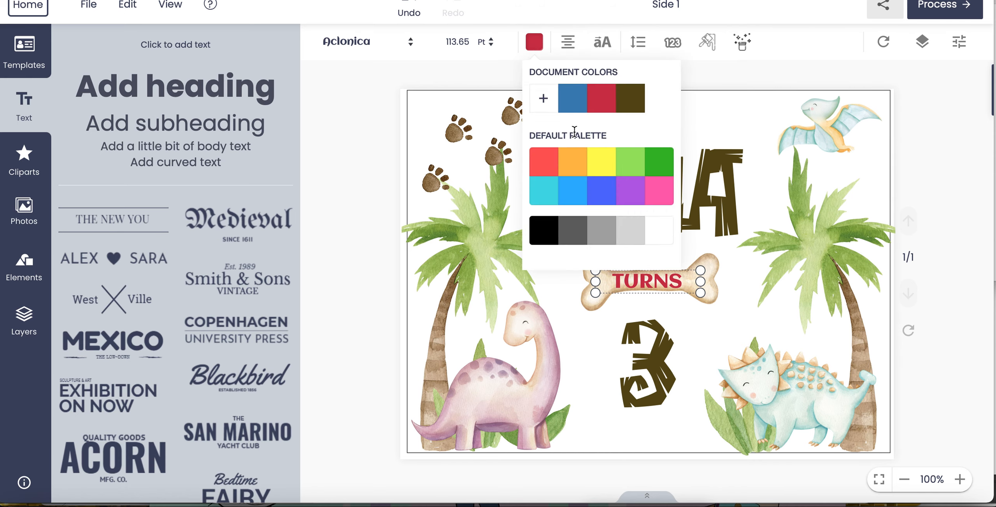
click(544, 100)
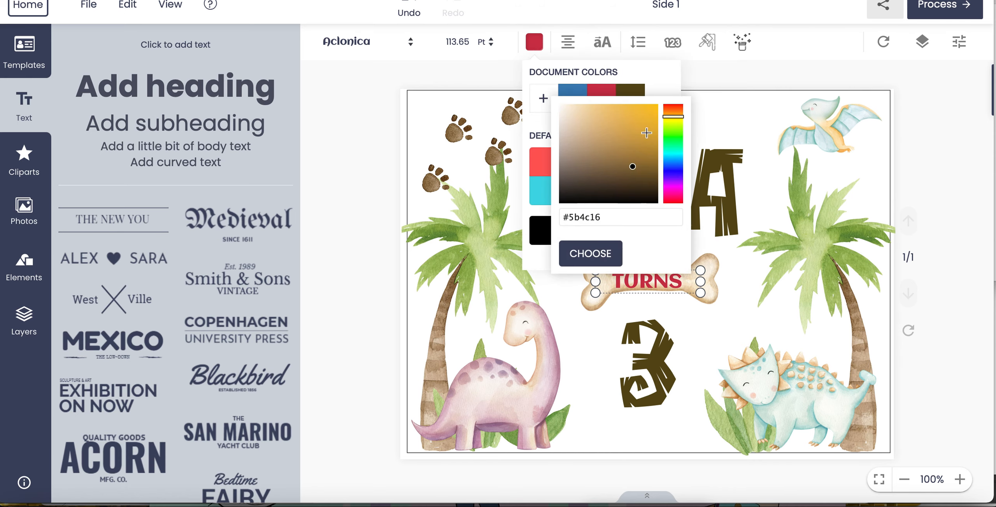
drag(673, 117, 673, 143)
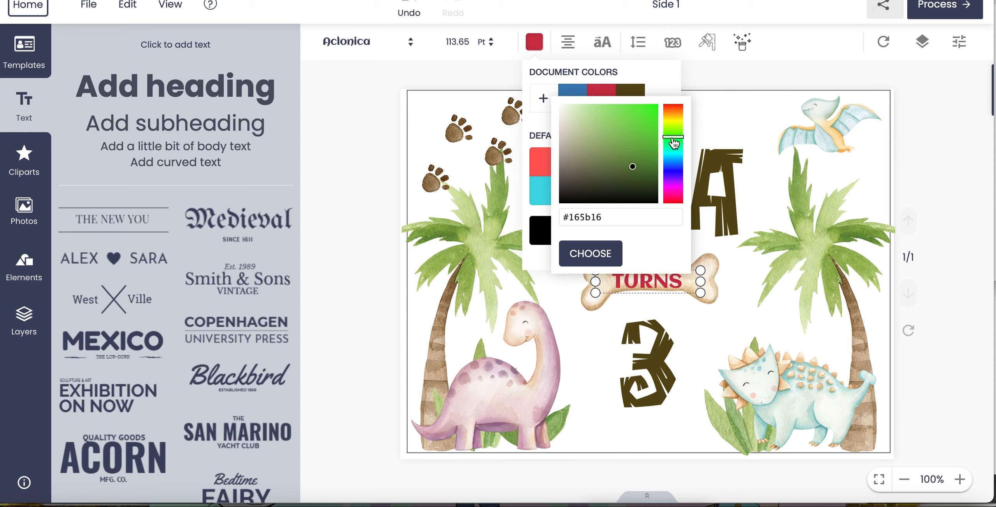
click(642, 166)
click(590, 253)
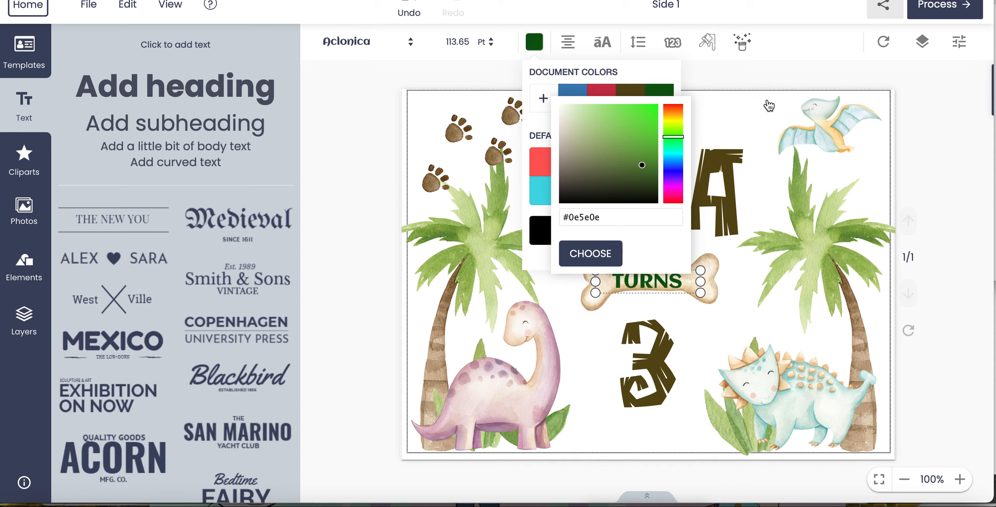
click(738, 83)
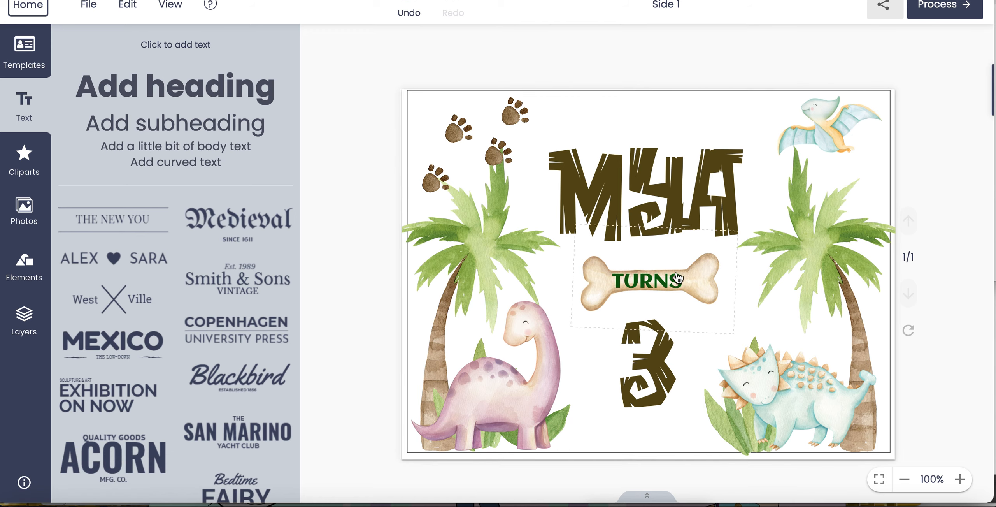
Shift the name text slightly left to centre it between the palm trees and move the topmost paw print a little toward it.
click(672, 212)
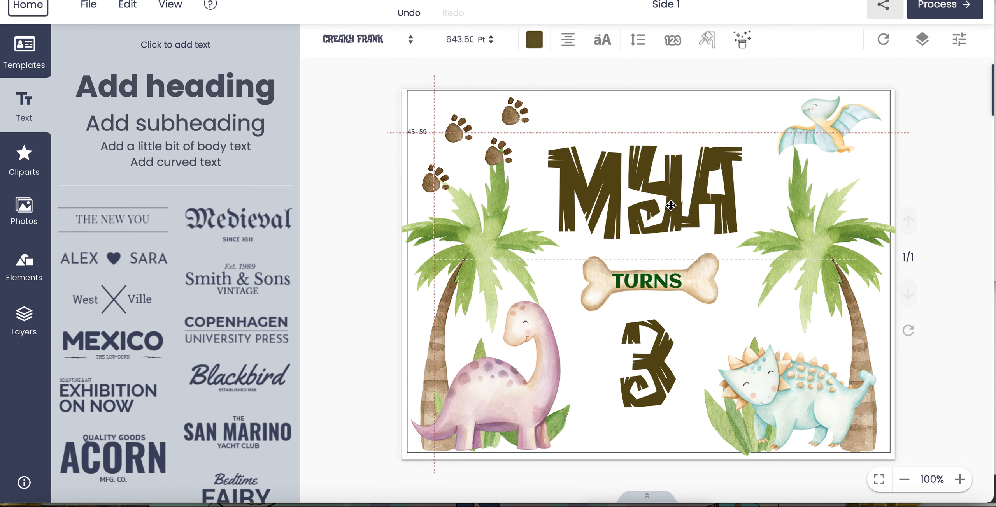
click(523, 119)
drag(522, 120, 538, 116)
drag(504, 153, 489, 151)
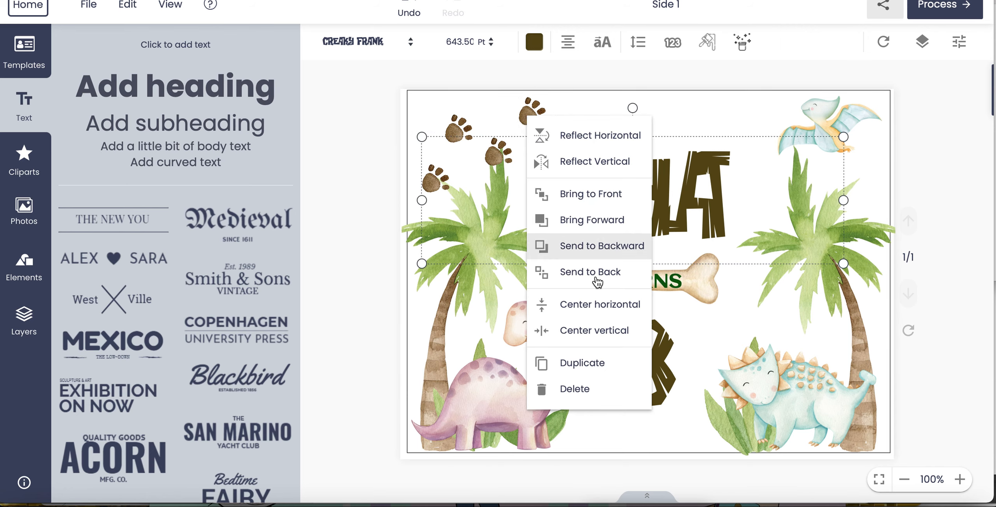
click(583, 363)
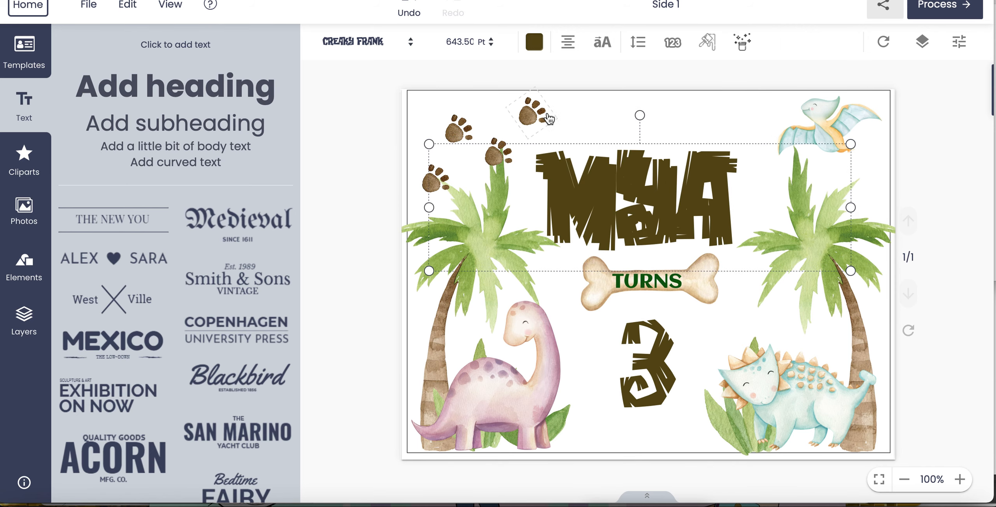
click(550, 116)
click(537, 117)
Duplicate the topmost paw print and place the copy to its right, above the start of the name's middle letter.
right_click(536, 116)
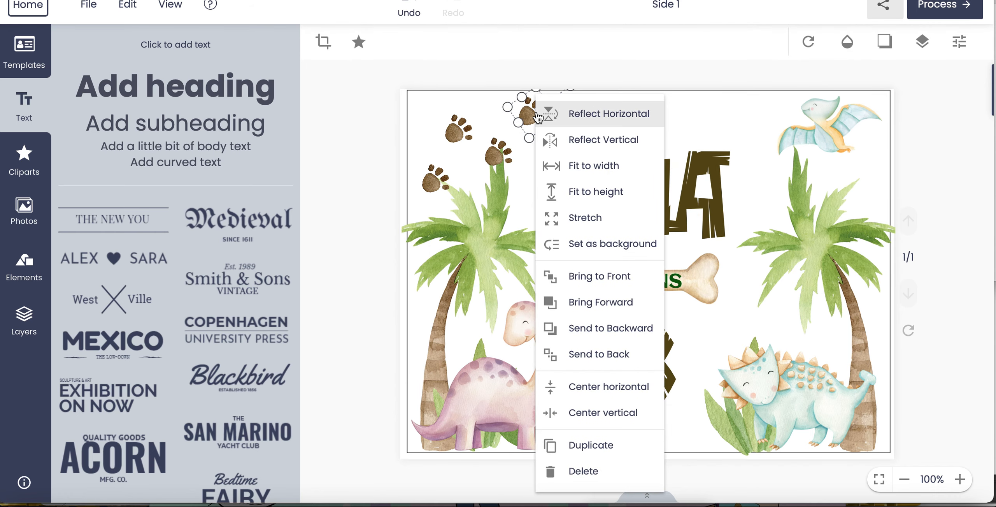
click(601, 447)
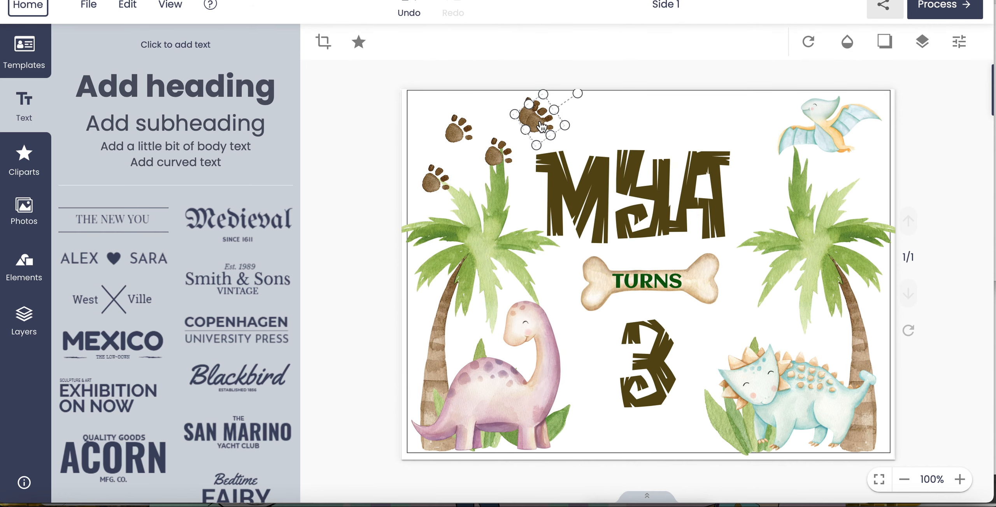
drag(539, 124, 603, 121)
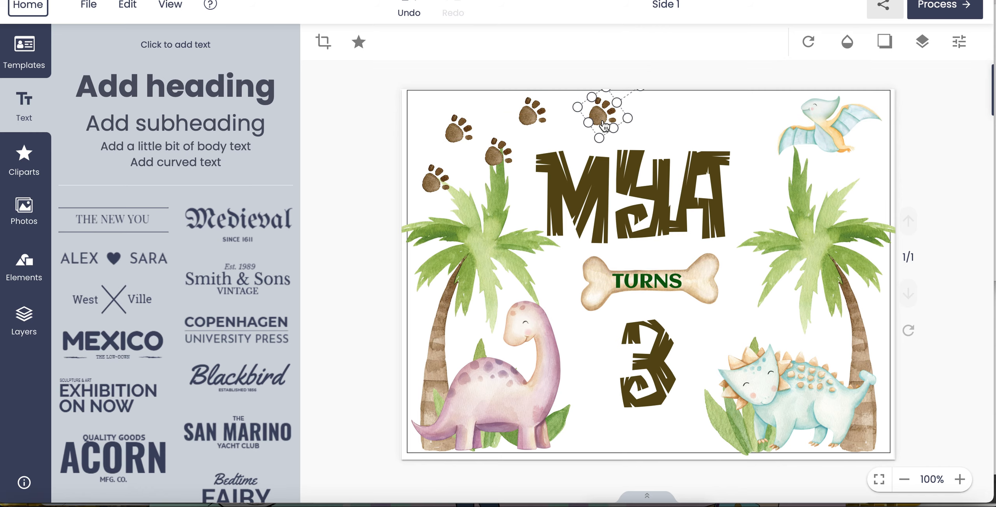
Move the flying dinosaur left, closer to the name and above the right palm tree, and deselect it.
drag(825, 122, 786, 119)
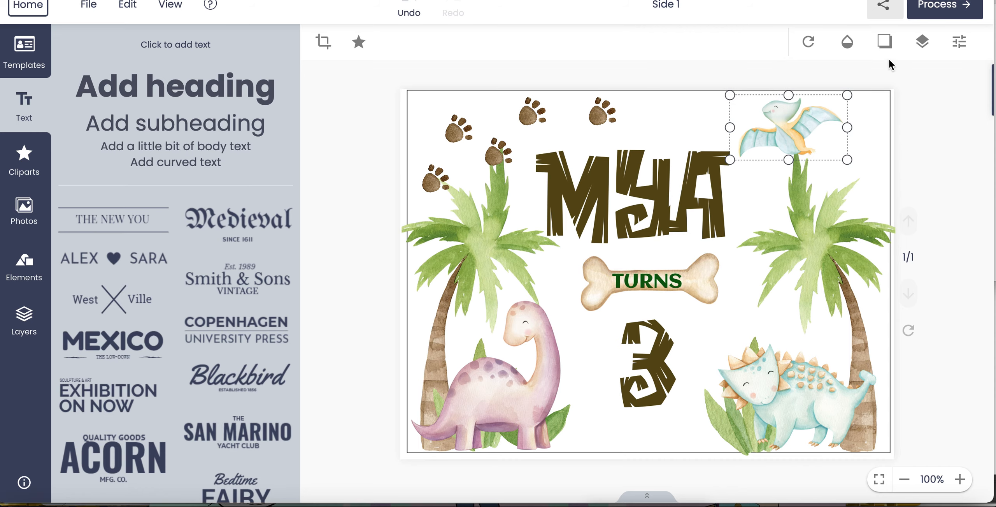
click(840, 76)
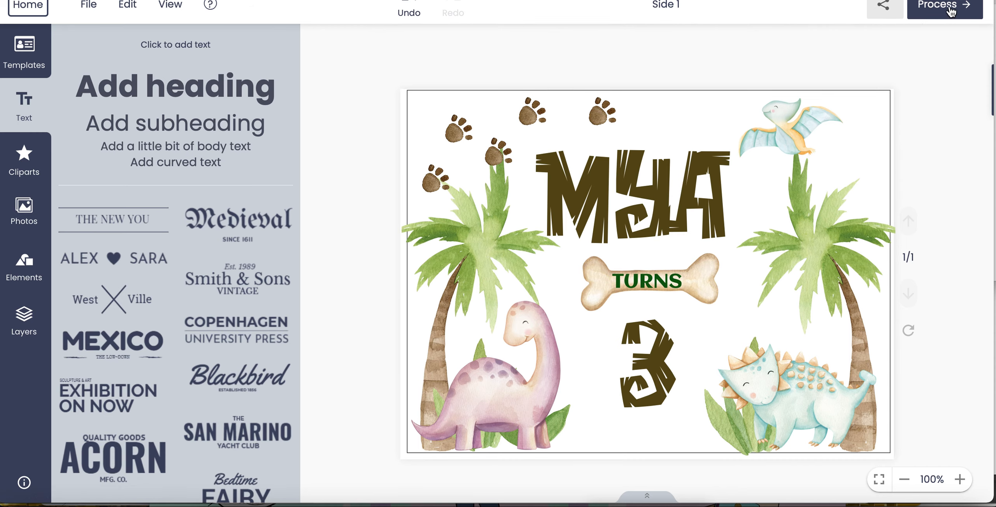